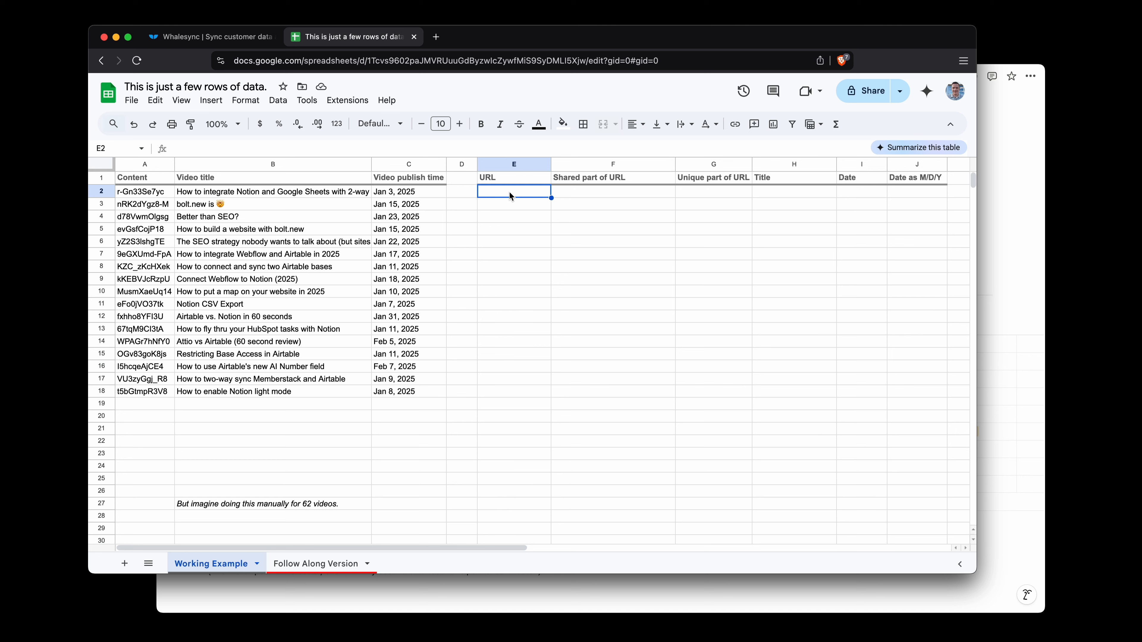
Paste the copied video URLs into E2:E6 of the Working Example sheet and copy the looked-up dates in I2:I6.
key("super+v")
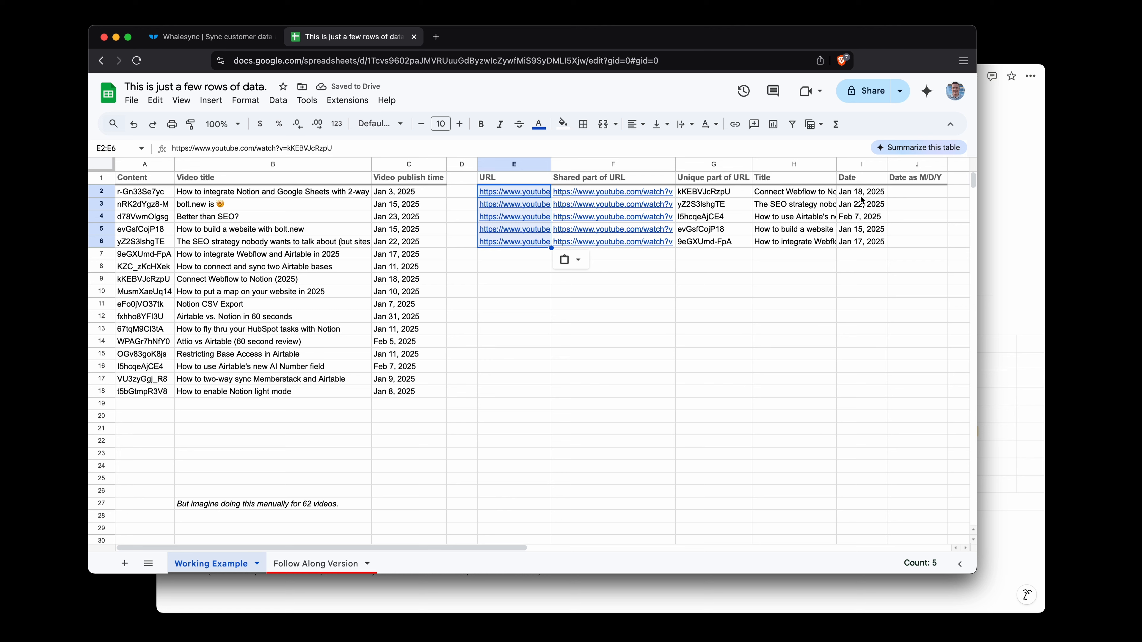
left_click_drag(860, 196, 861, 247)
key("super+c")
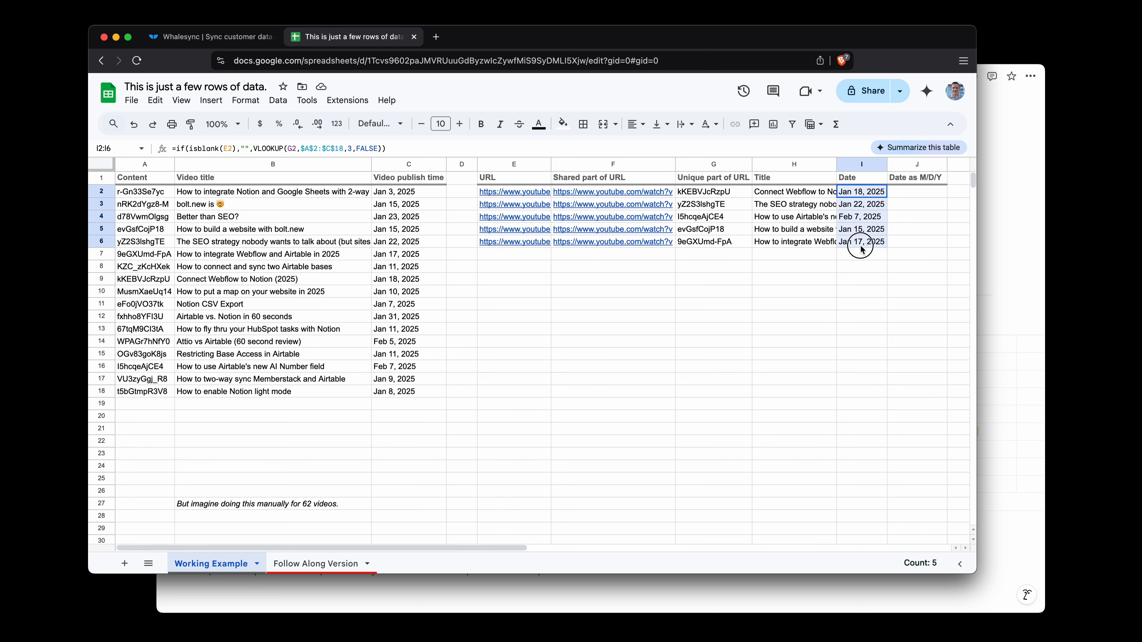
Switch to Notion, select the first five Published Date cells in the YouTube Video Planner, and return to the spreadsheet.
key("super+Tab")
left_click_drag(835, 343, 836, 414)
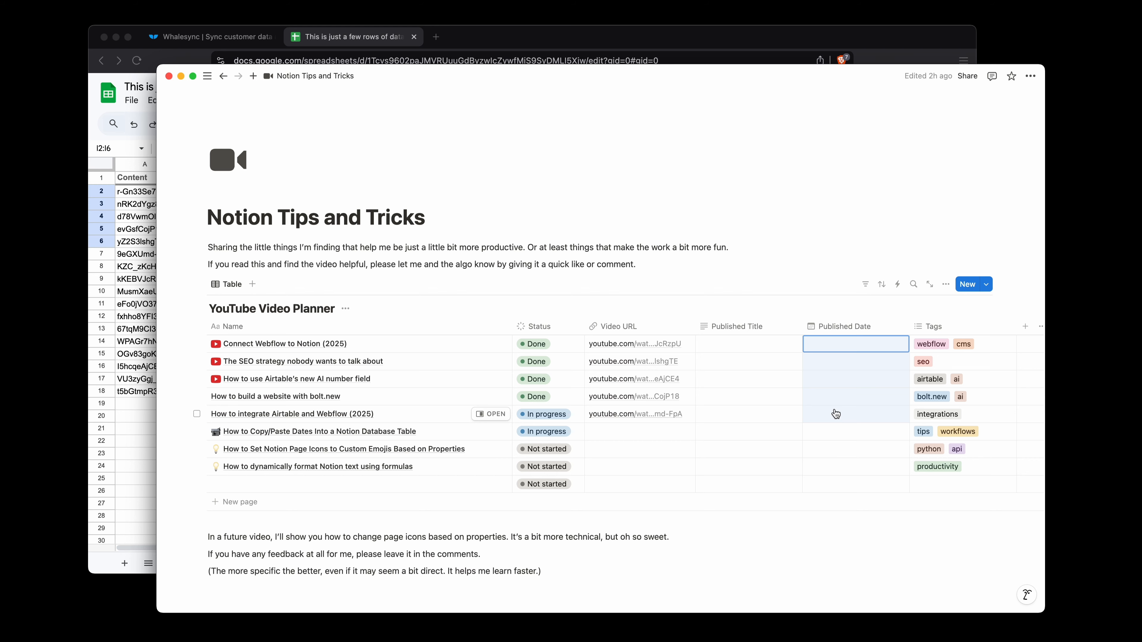
key("super+Tab")
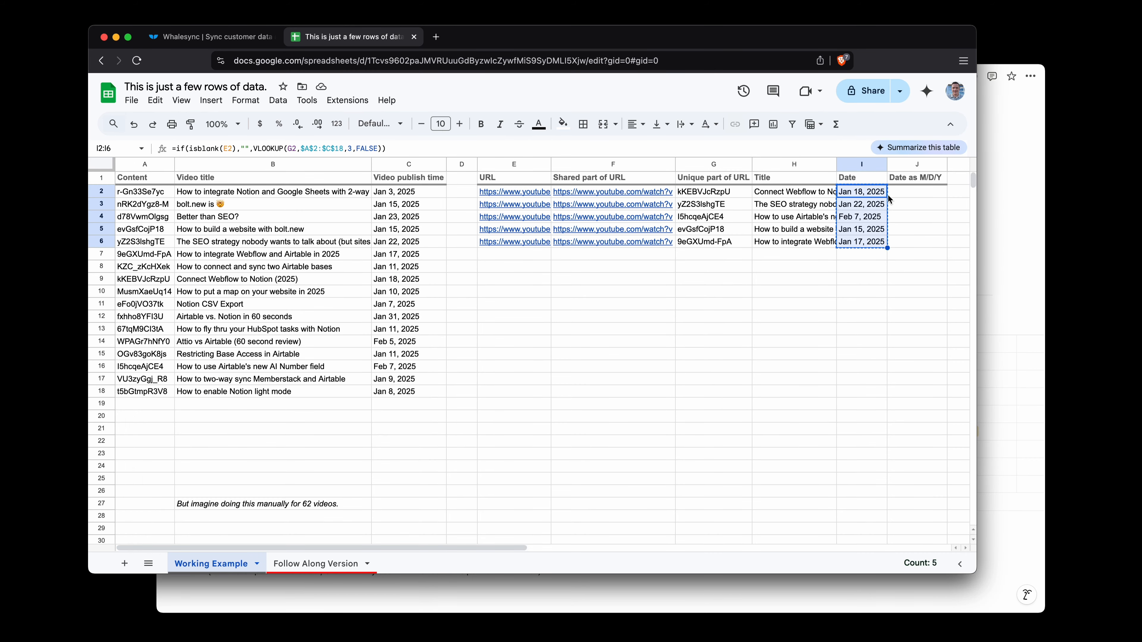
Paste the copied dates into J2:J6 under Date as M/D/Y and format them in the 9/26/08 style.
left_click(907, 196)
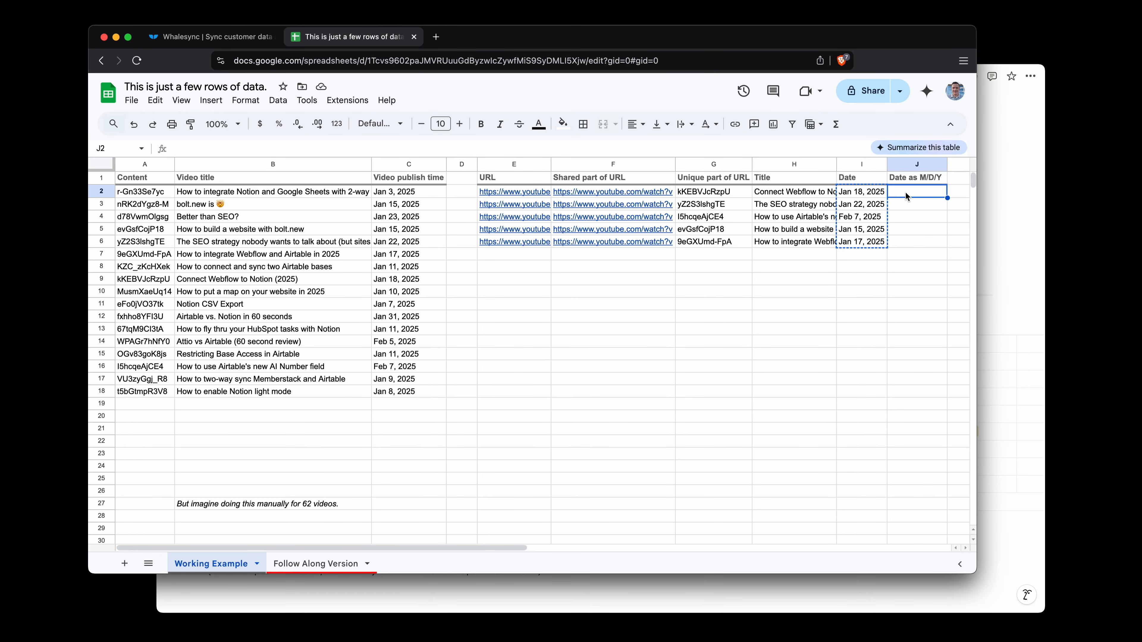
key("super+v")
left_click(336, 124)
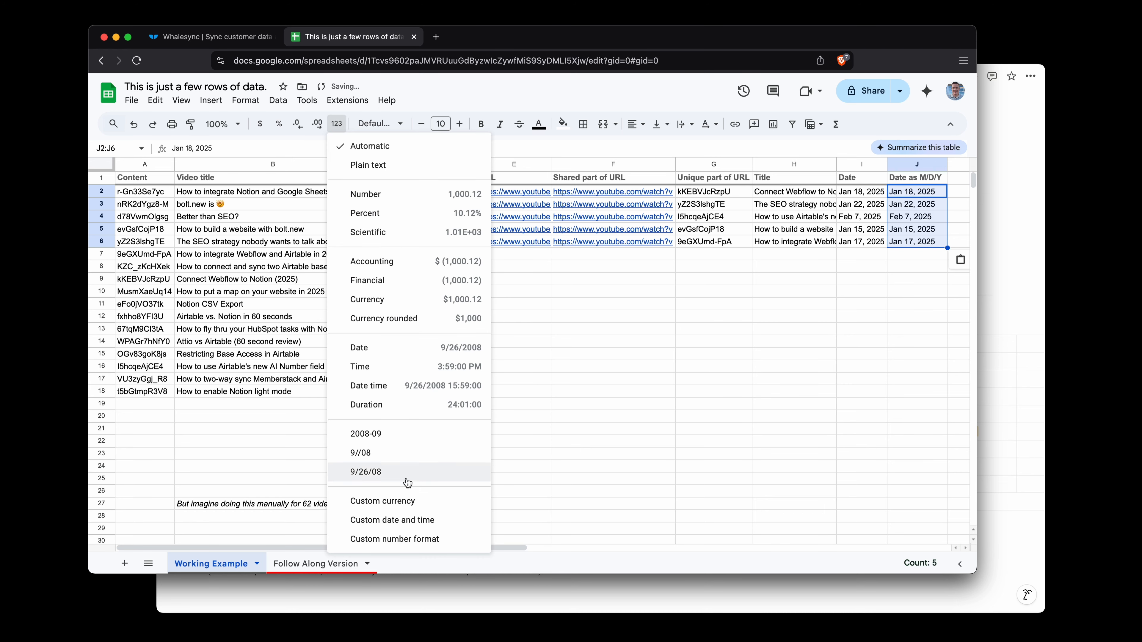
left_click(407, 480)
Copy the reformatted dates into the selected Published Date cells in Notion, and clear those cells again.
key("super+c")
key("super+Tab")
key("super+v")
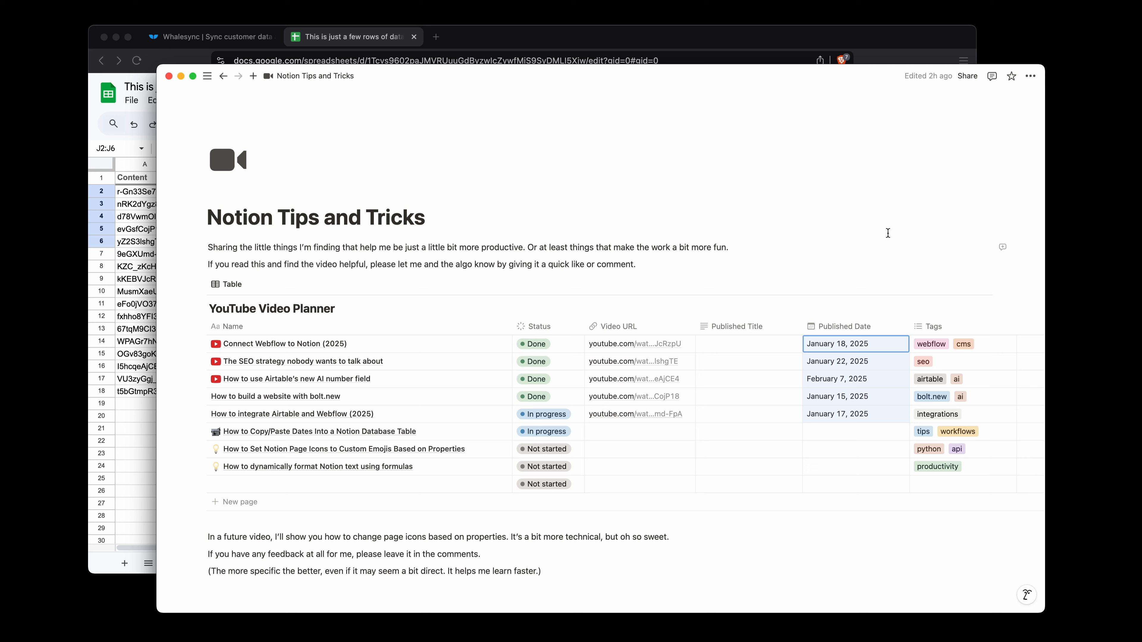
key("BackSpace")
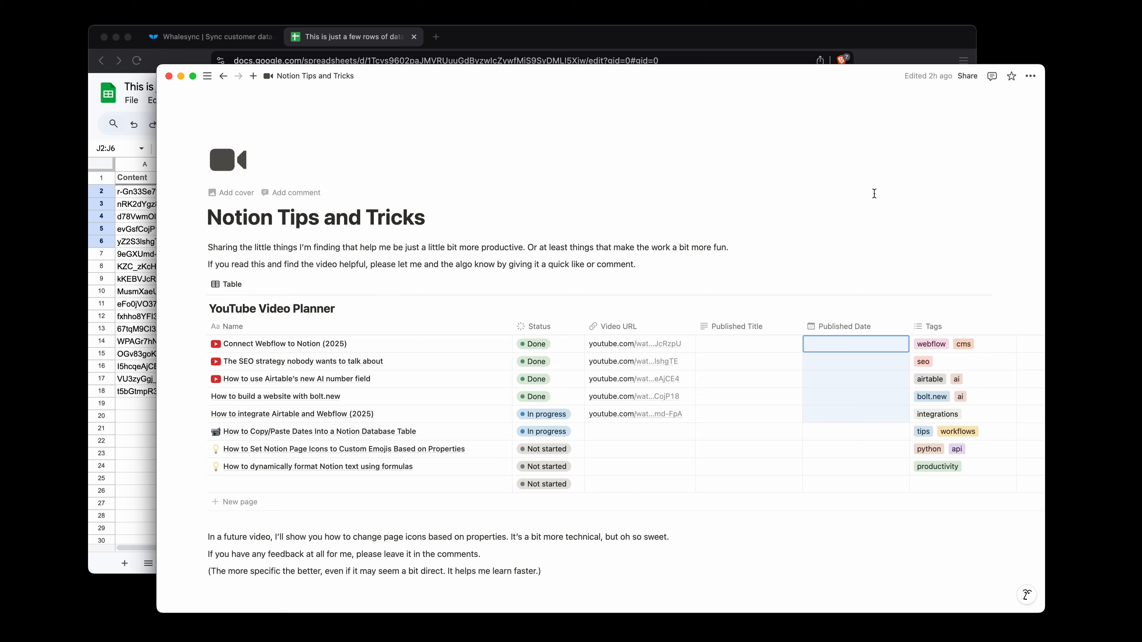
Copy the five Video URL values from the Notion planner into E2:E6 of the Follow Along Version sheet.
key("super+Tab")
left_click(289, 563)
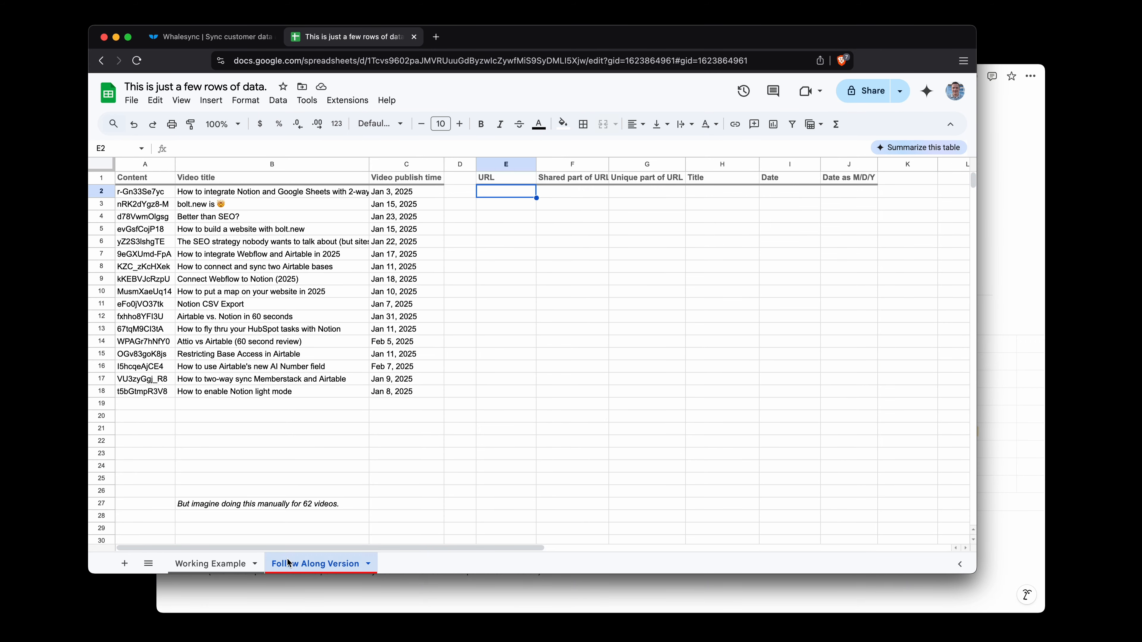
key("super+Tab")
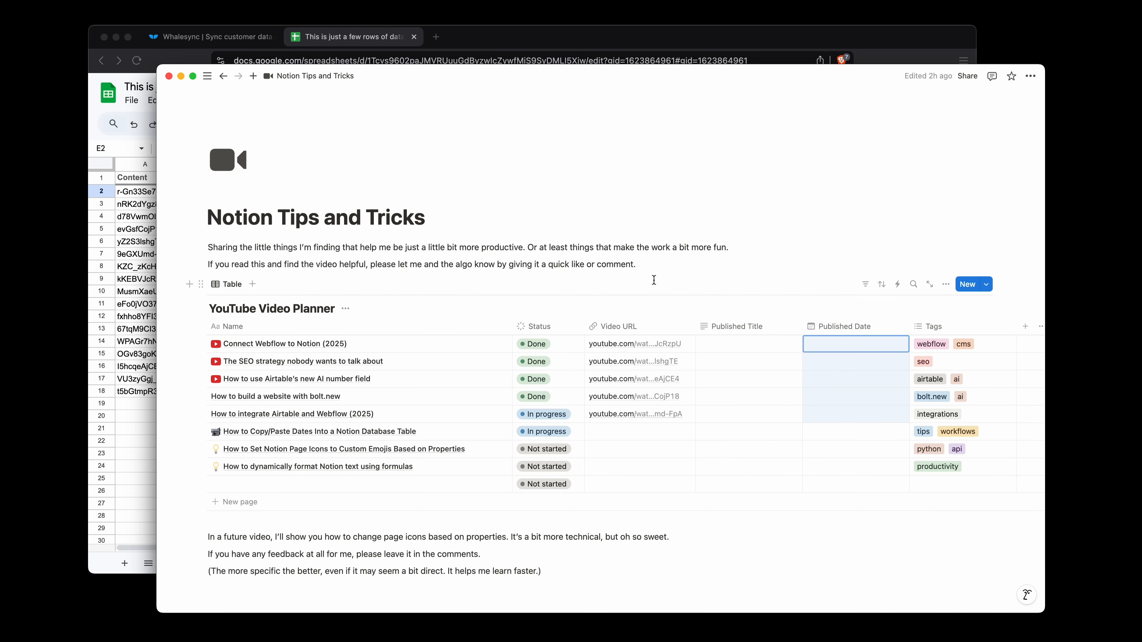
left_click_drag(631, 344, 630, 415)
key("super+c")
key("super+Tab")
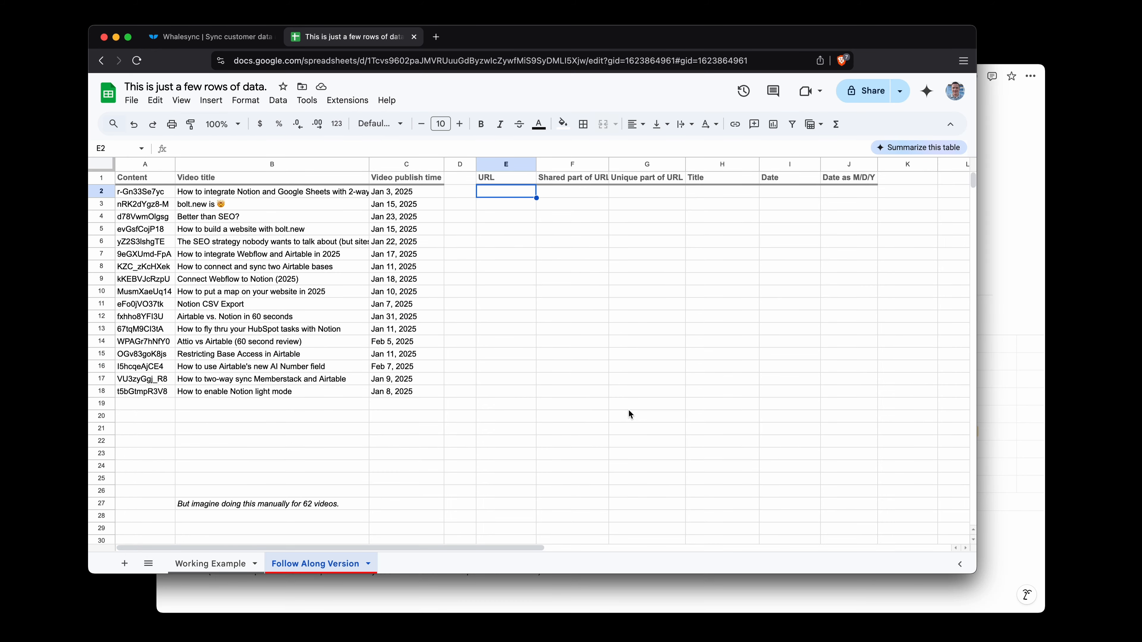
key("super+v")
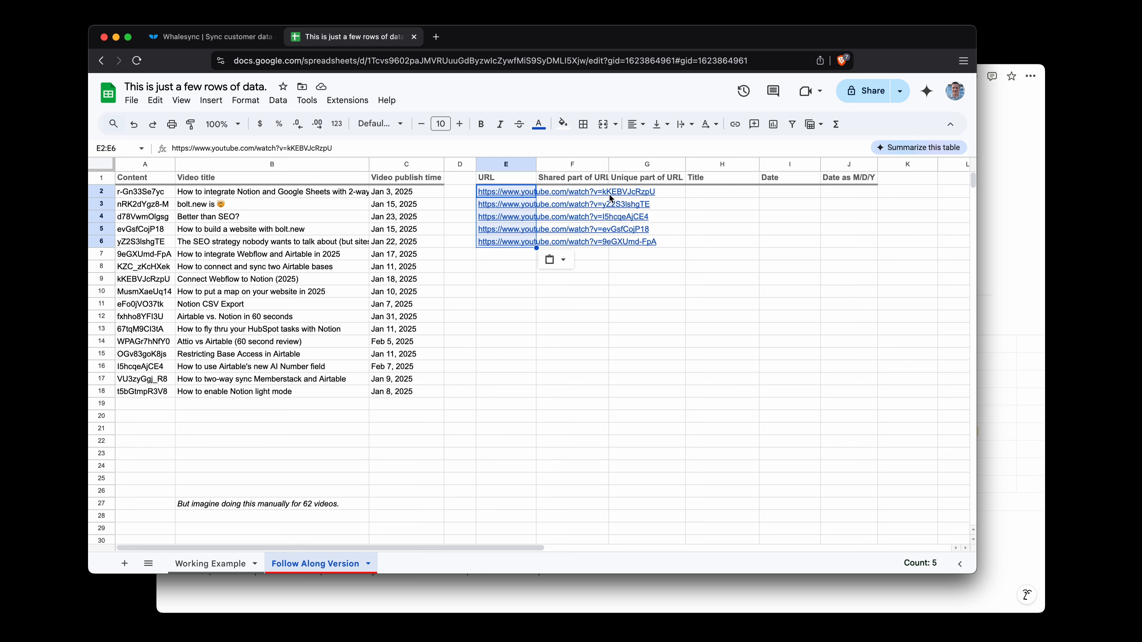
Split the URLs at the equals sign with =split(E2,"=") in F2 and fill the formula down to F6.
left_click(579, 195)
type("=sp")
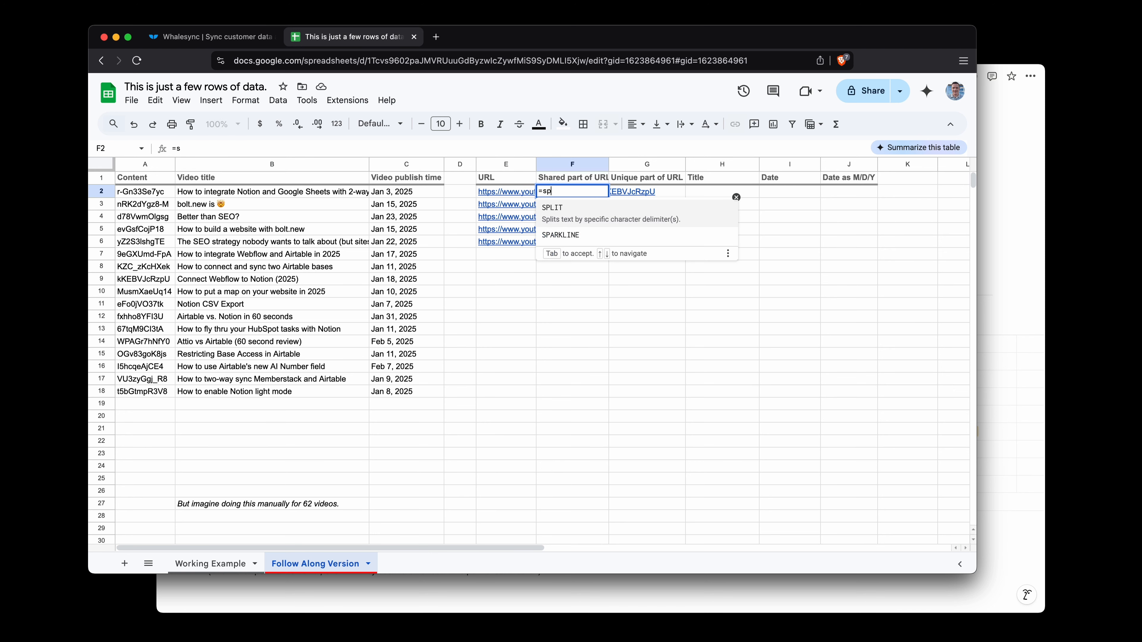
type("lit(")
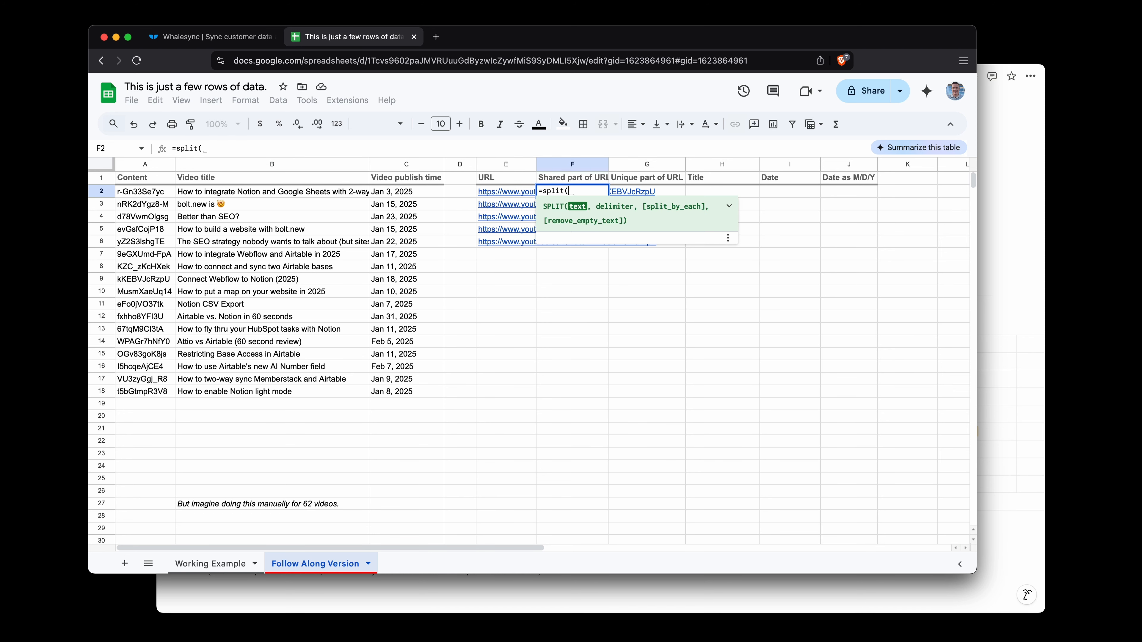
key("Left")
type(",")
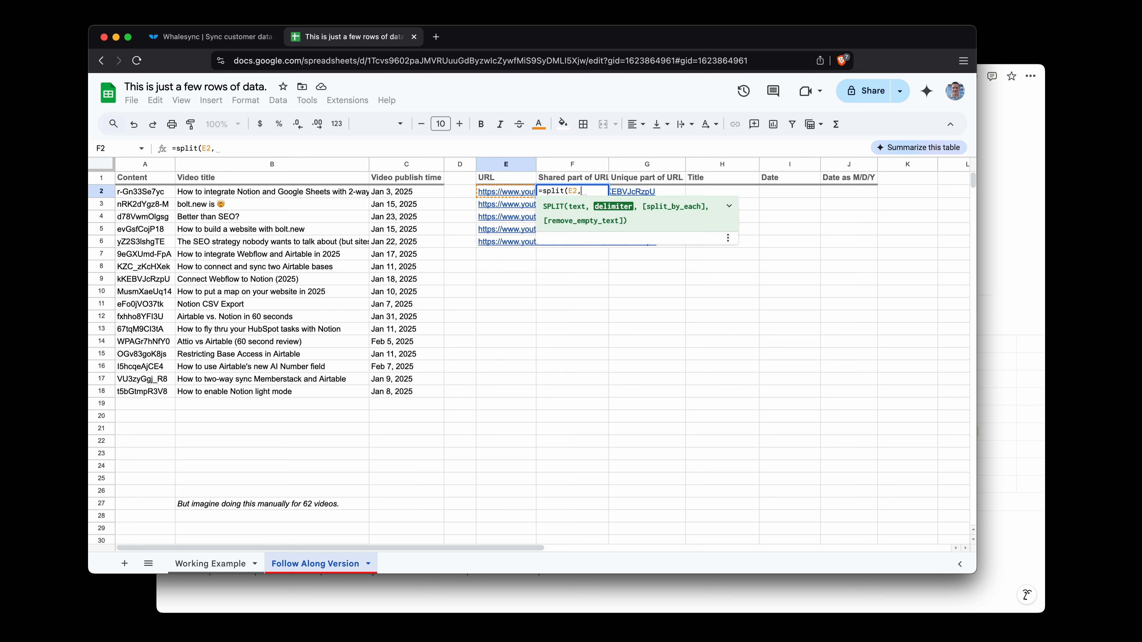
type("\"=\"")
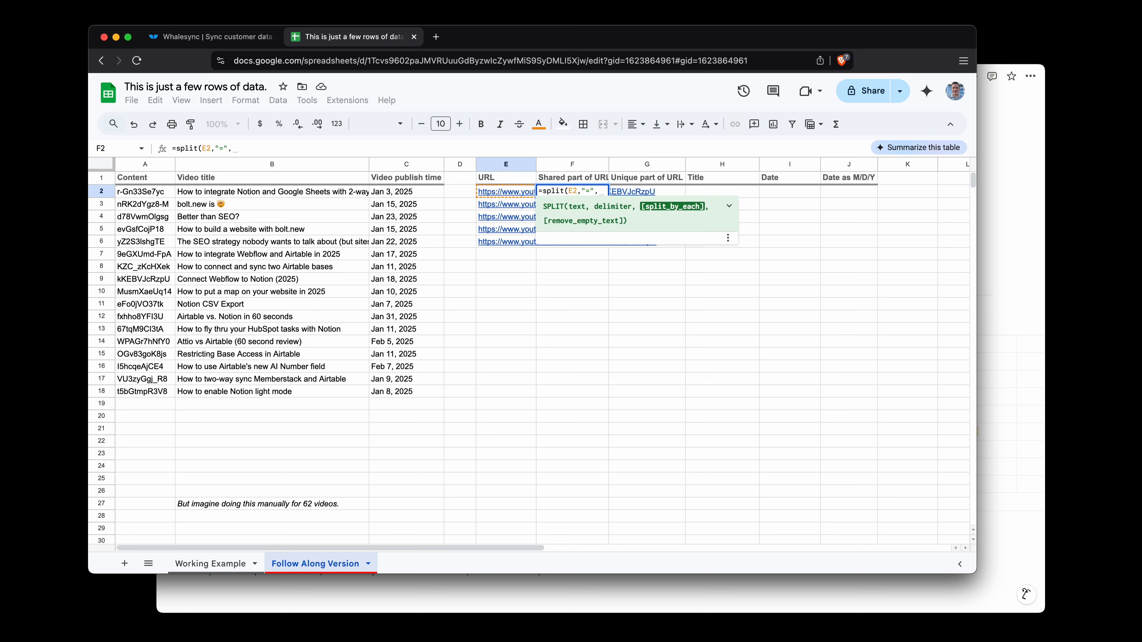
type(")")
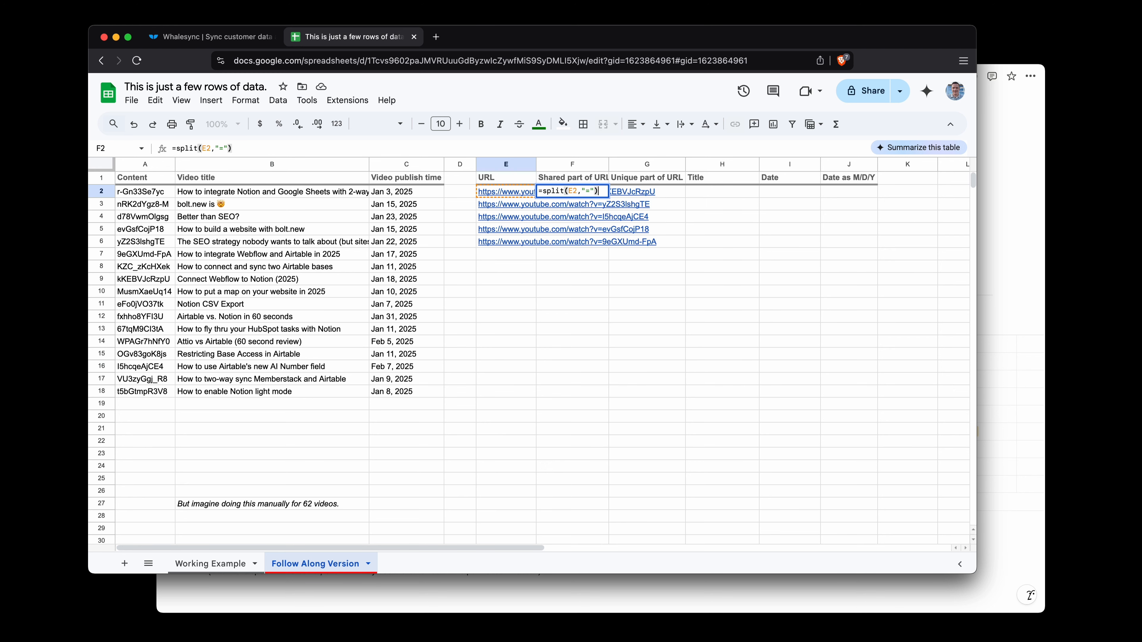
key("Return")
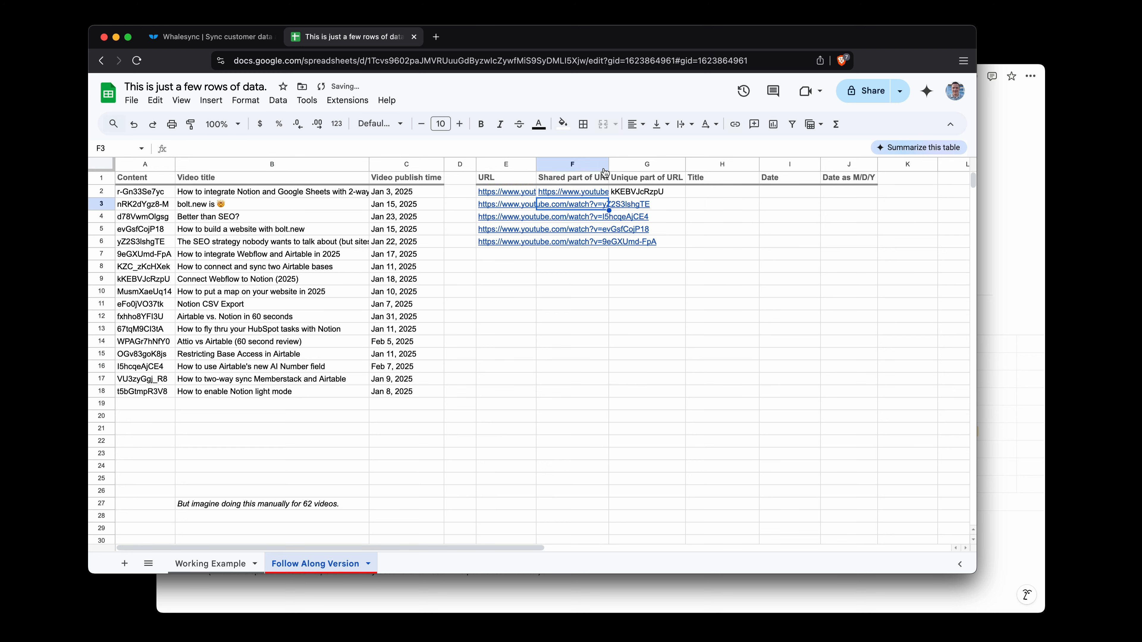
left_click(598, 193)
left_click_drag(609, 198, 608, 247)
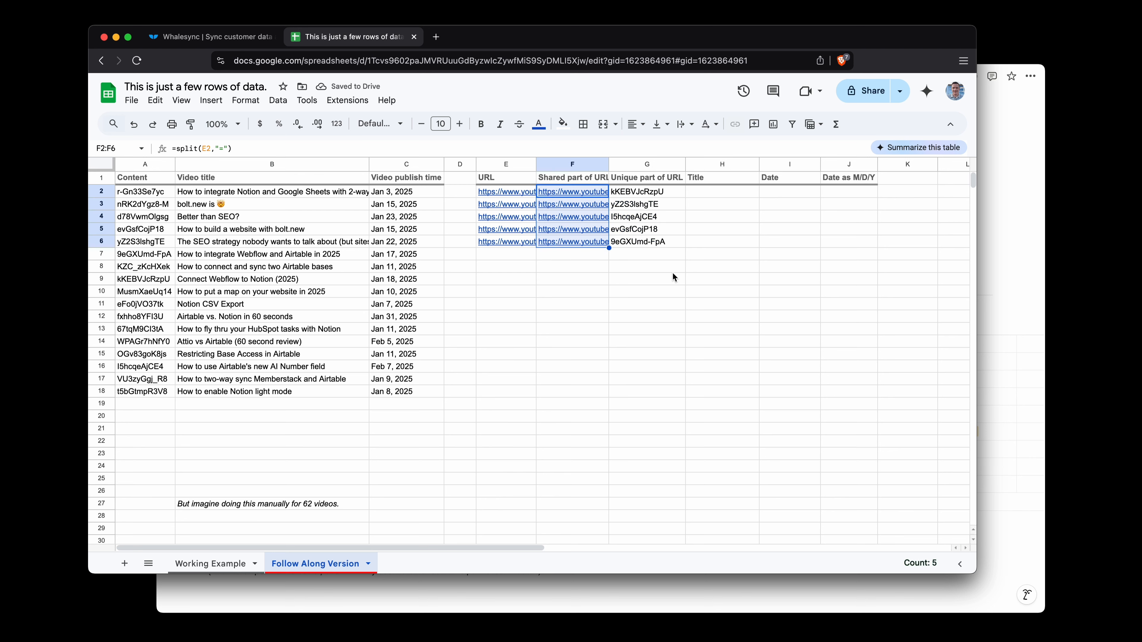
Look up the video titles with =vlookup(G2,$A$2:$C$18,2,FALSE) in H2 and fill the formula down to H6.
left_click(701, 191)
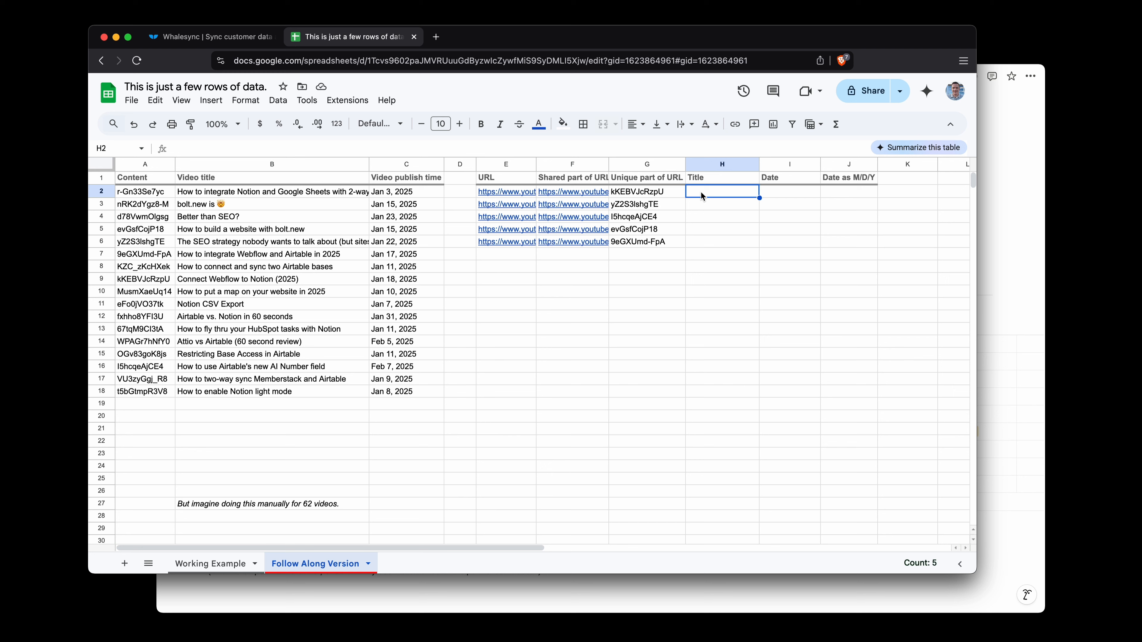
type("=vl")
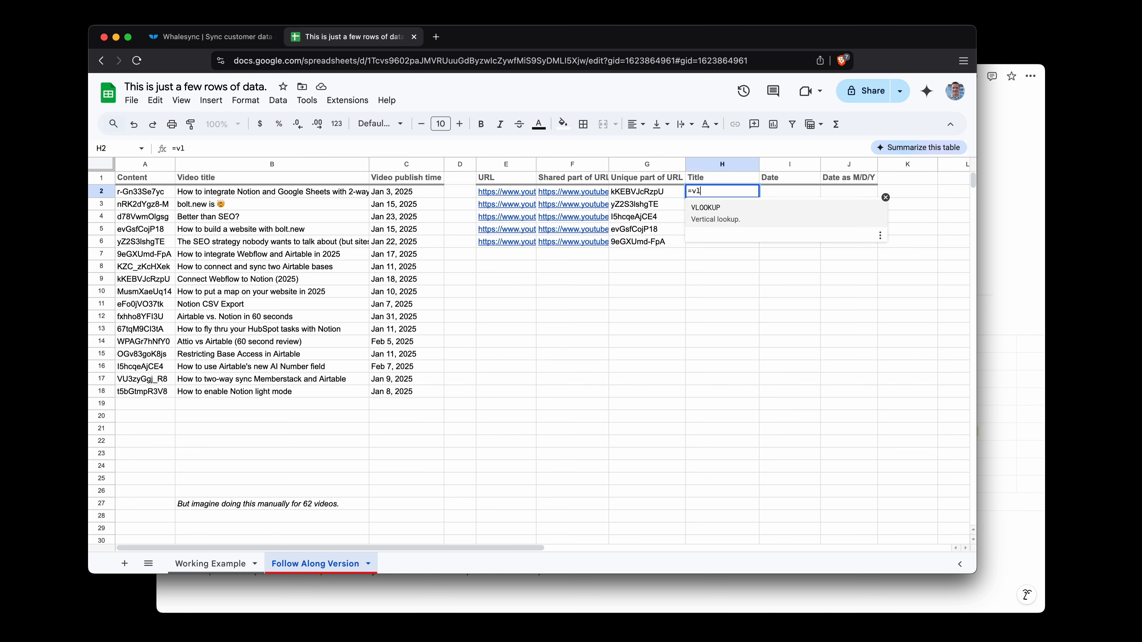
type("ookup(")
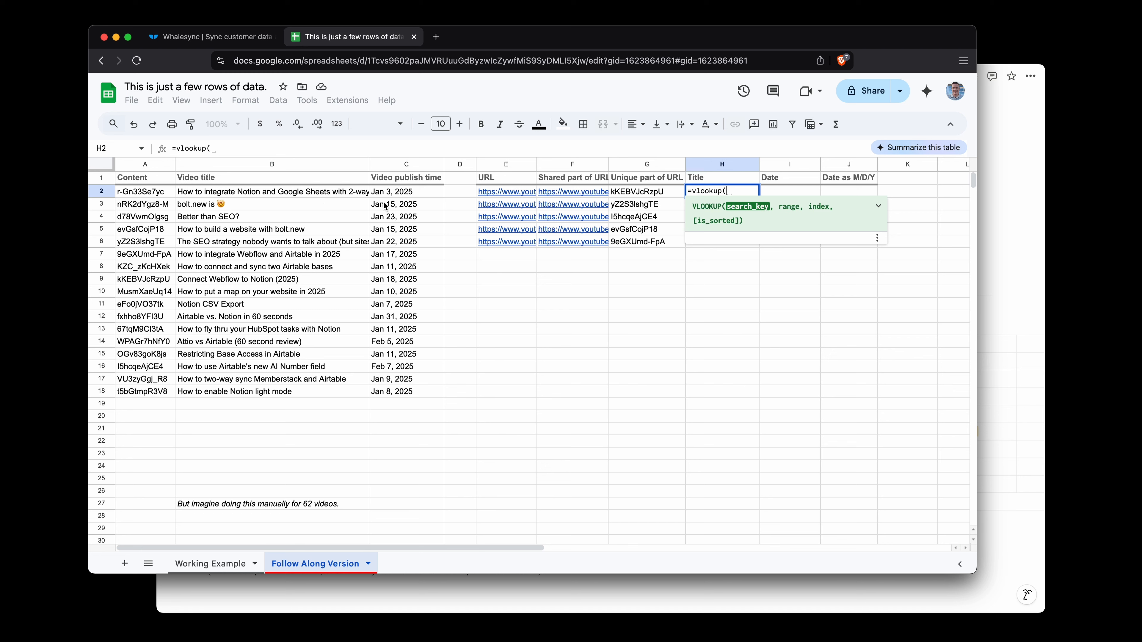
left_click(644, 194)
type(",")
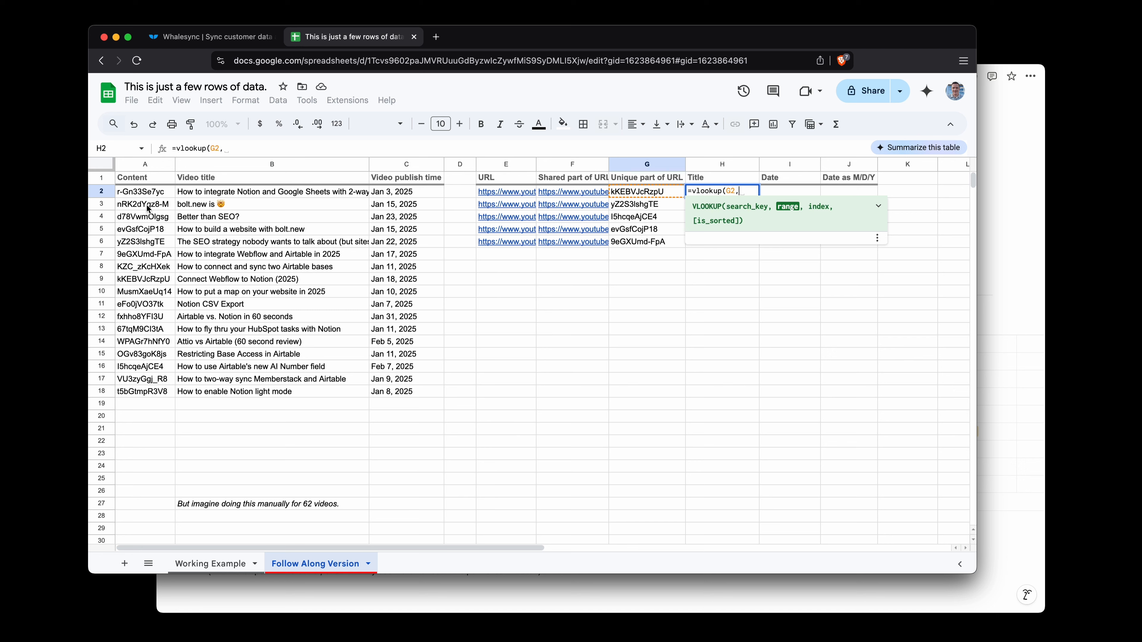
left_click_drag(143, 194, 378, 394)
key("F4")
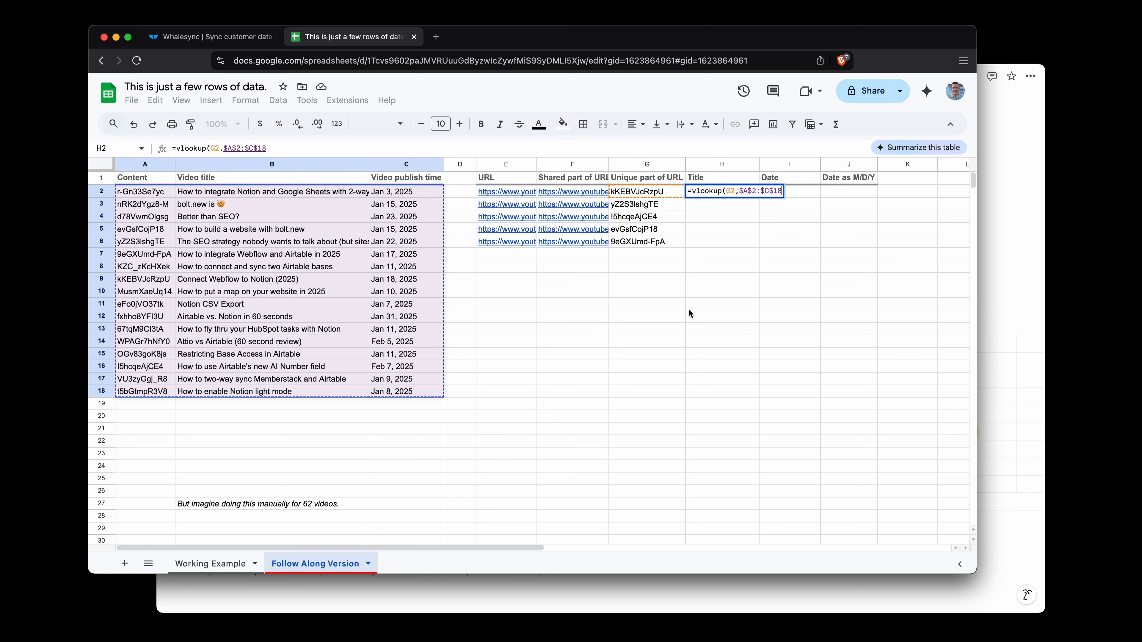
type(",")
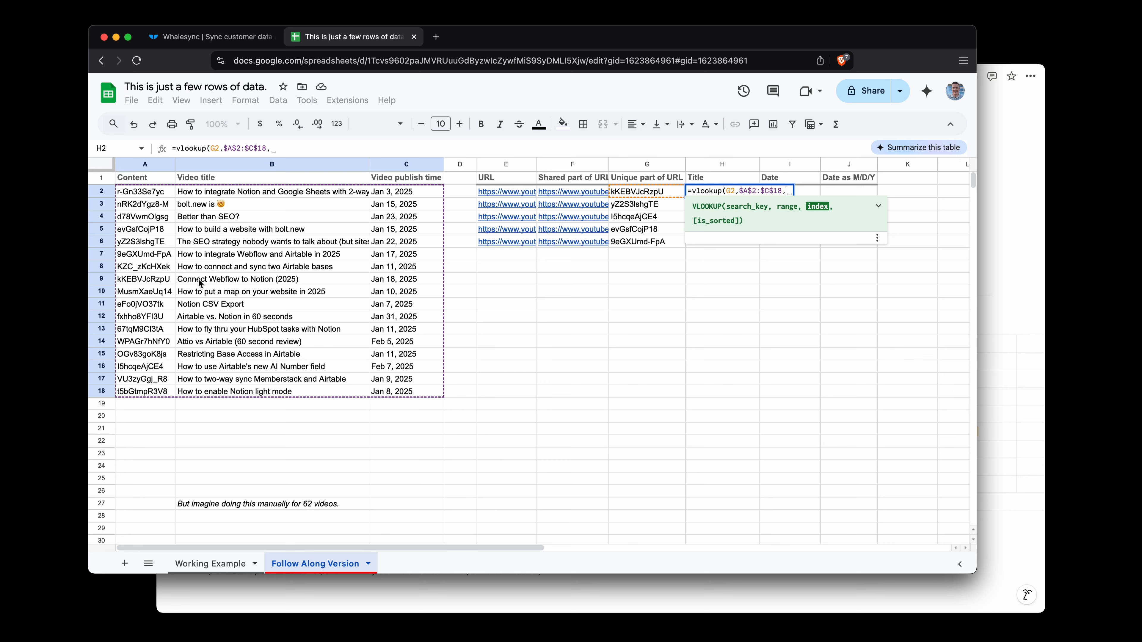
type("2,")
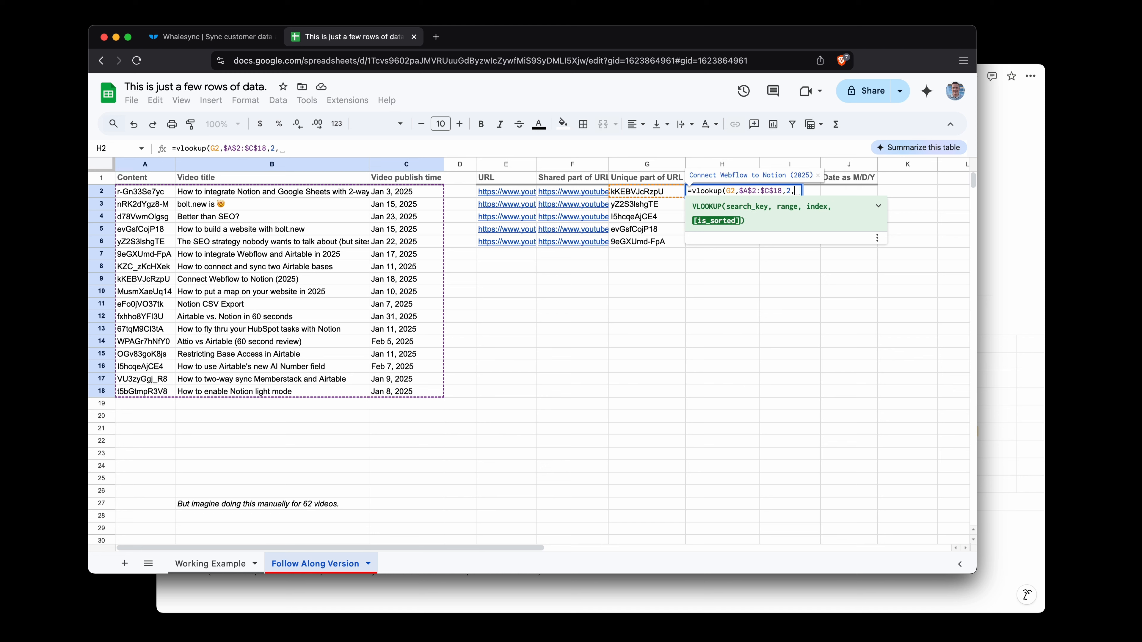
type("FALSE")
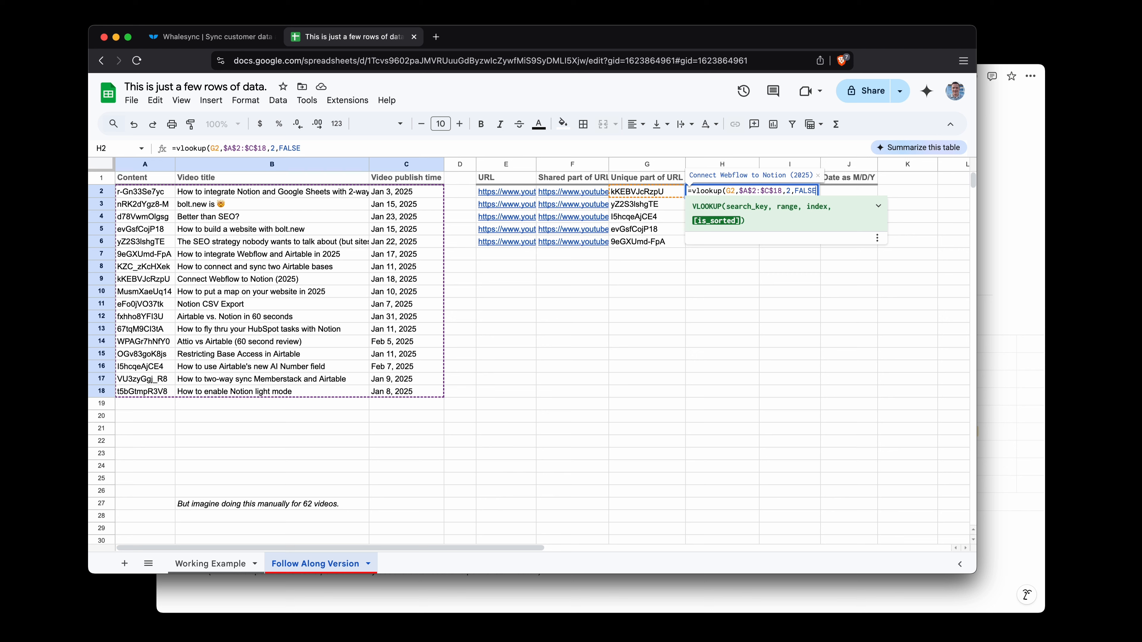
type(")")
key("Return")
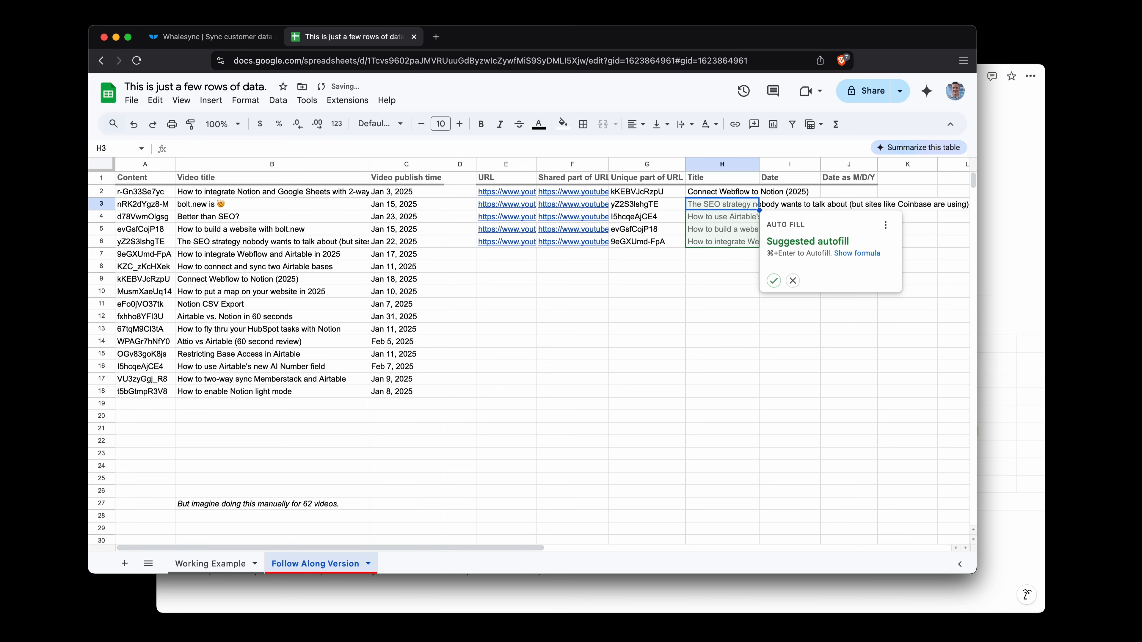
left_click(773, 280)
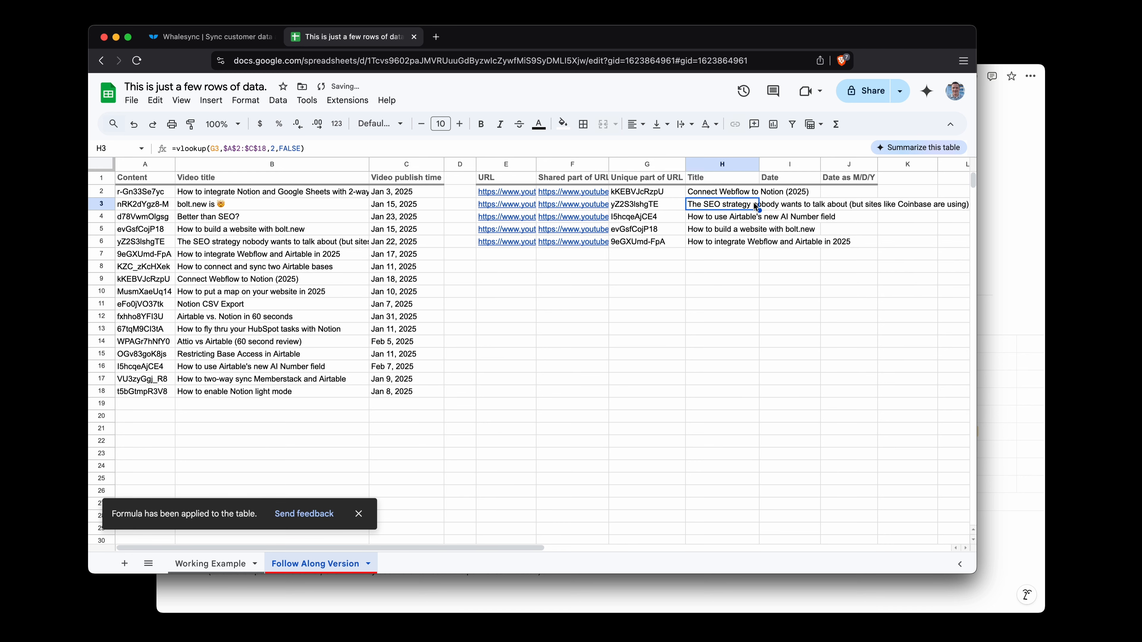
Copy the exact VLOOKUP formula text from H2 into the Date cell I2, keeping its references unchanged.
left_click(723, 193)
triple_click(327, 146)
key("ctrl+c")
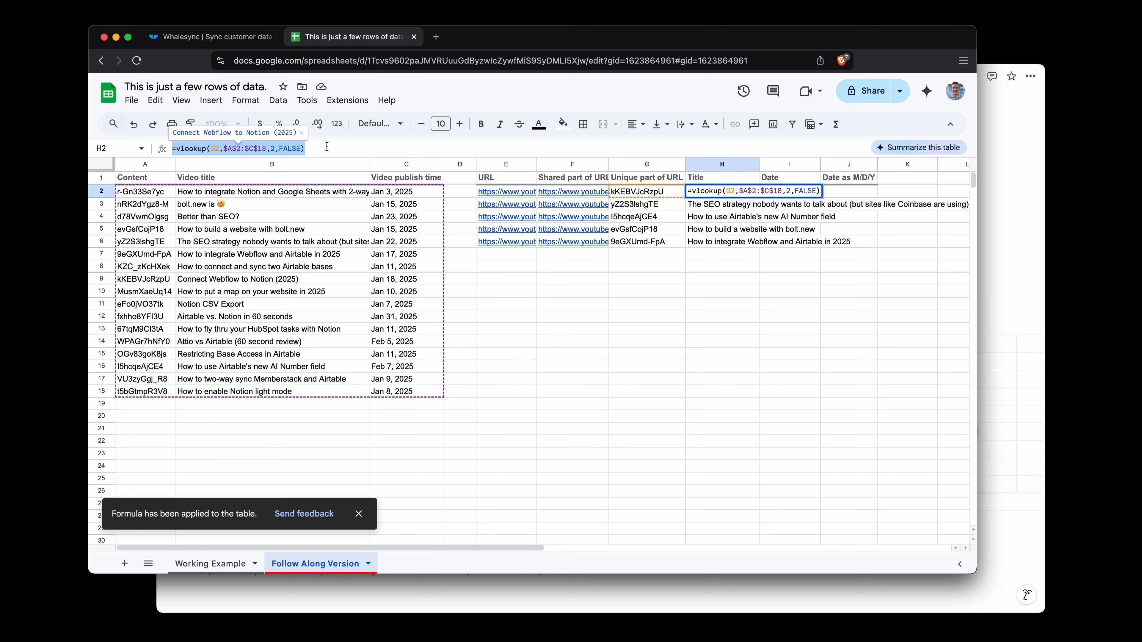
key("Escape")
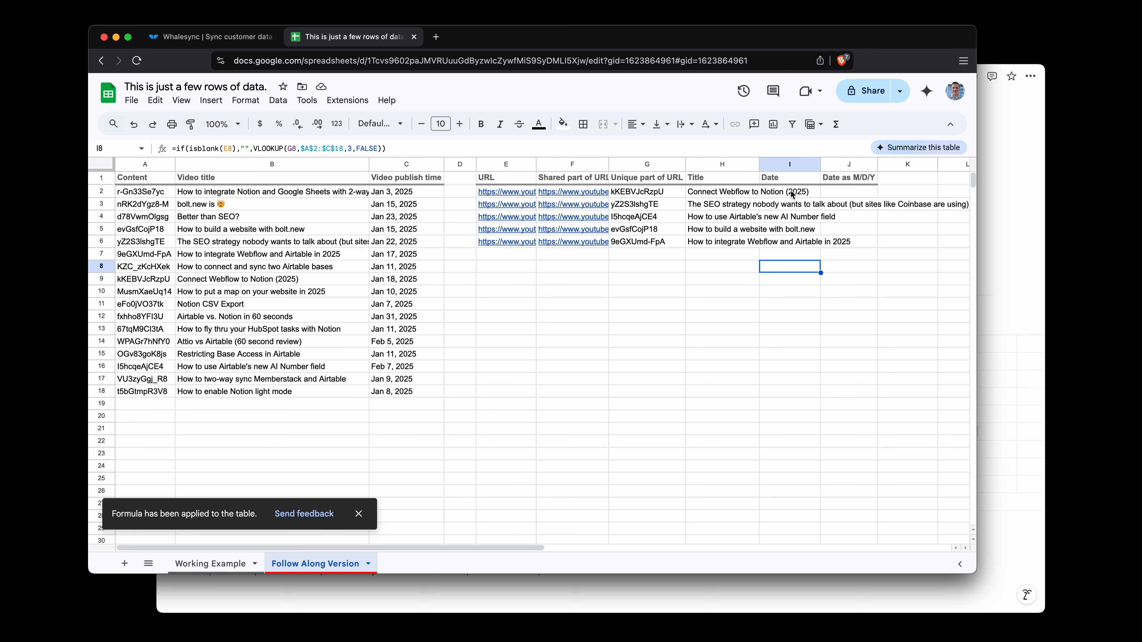
left_click(792, 192)
double_click(792, 193)
key("ctrl+v")
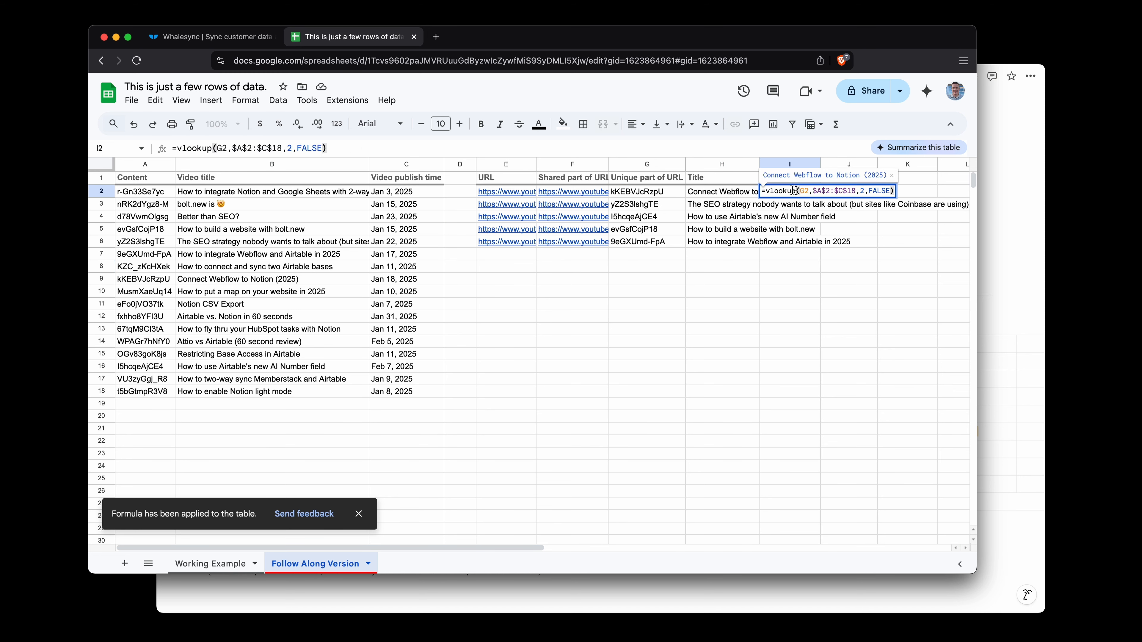
Set the column index of the VLOOKUP formula in I2 to 3 and fill the formula down to I6.
left_click(861, 190)
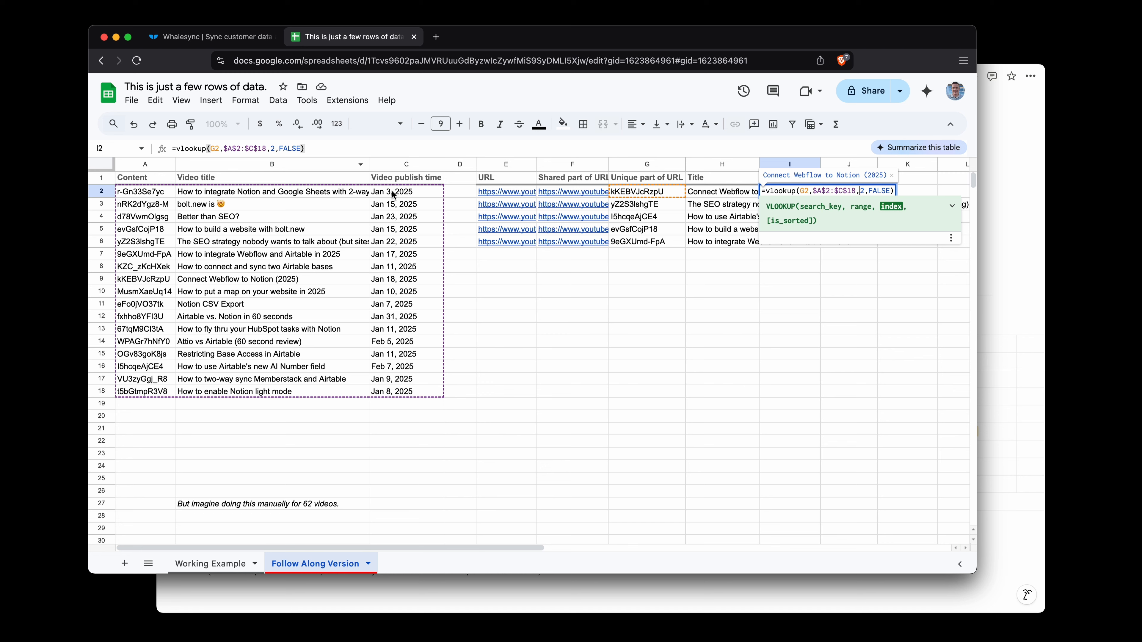
key("Delete")
type("3")
key("Return")
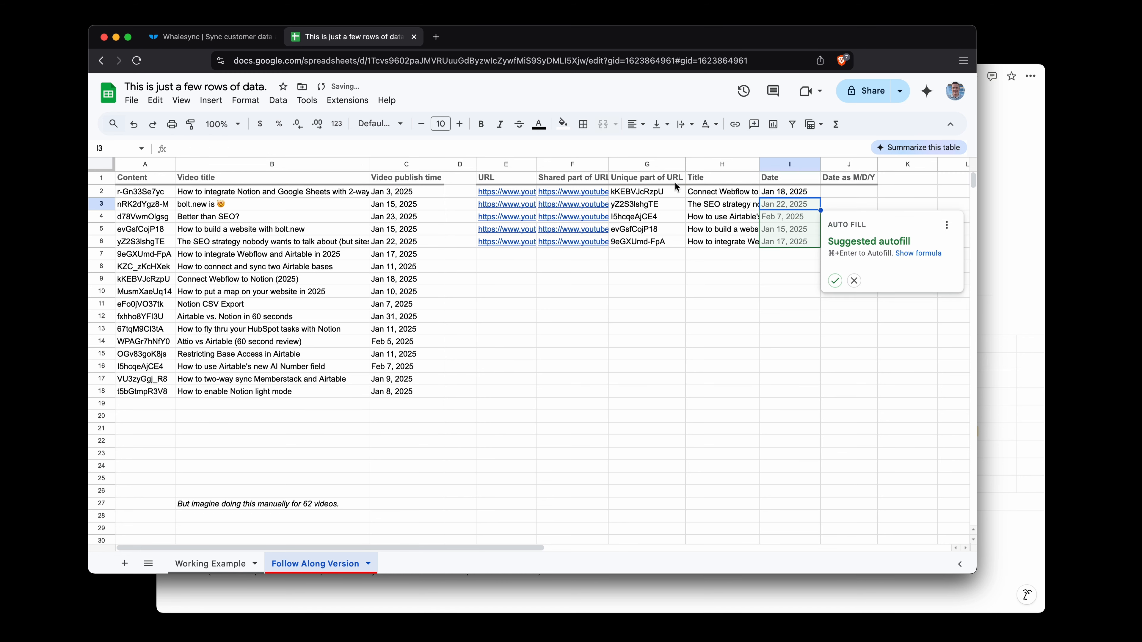
left_click(788, 196)
left_click_drag(820, 198, 819, 241)
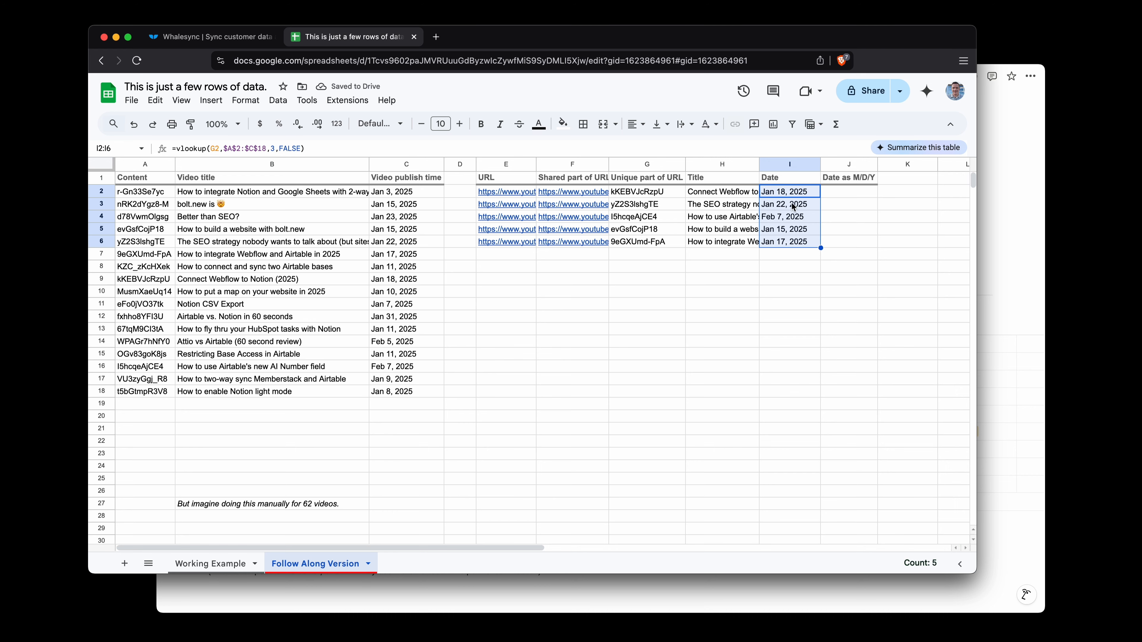
Try to paste the dates copied from I2:I6 into the first five Published Date cells of the Notion table.
key("super+c")
key("super+Tab")
left_click_drag(830, 344, 834, 413)
key("super+v")
key("super+Tab")
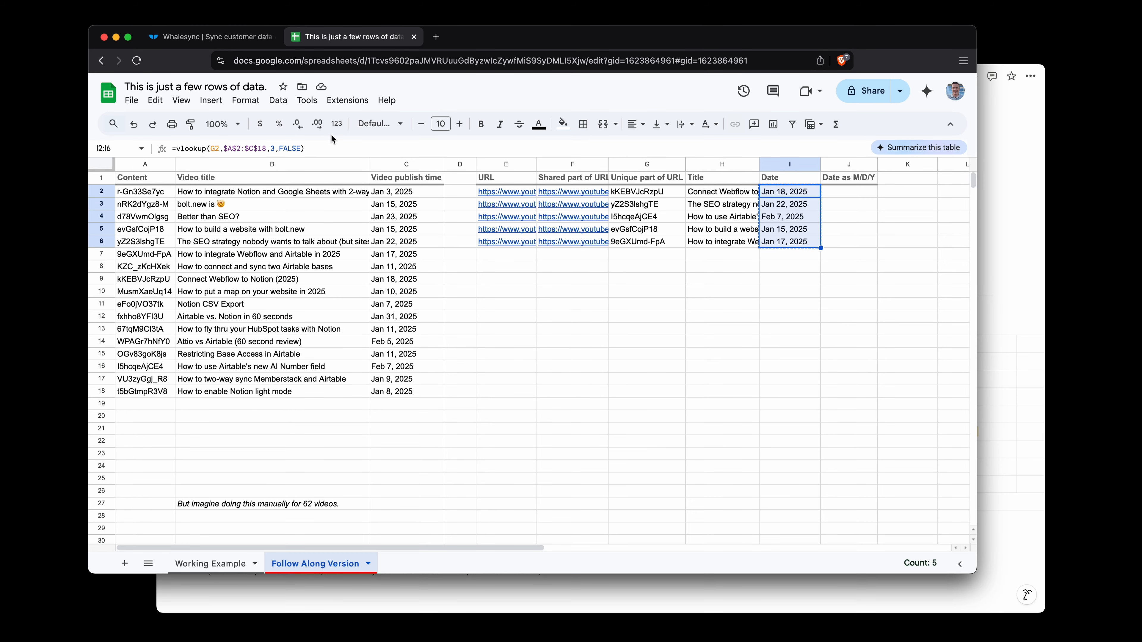
Try to apply the 9/26/08 date format to I2:I6 and check the source date in C2.
left_click(336, 124)
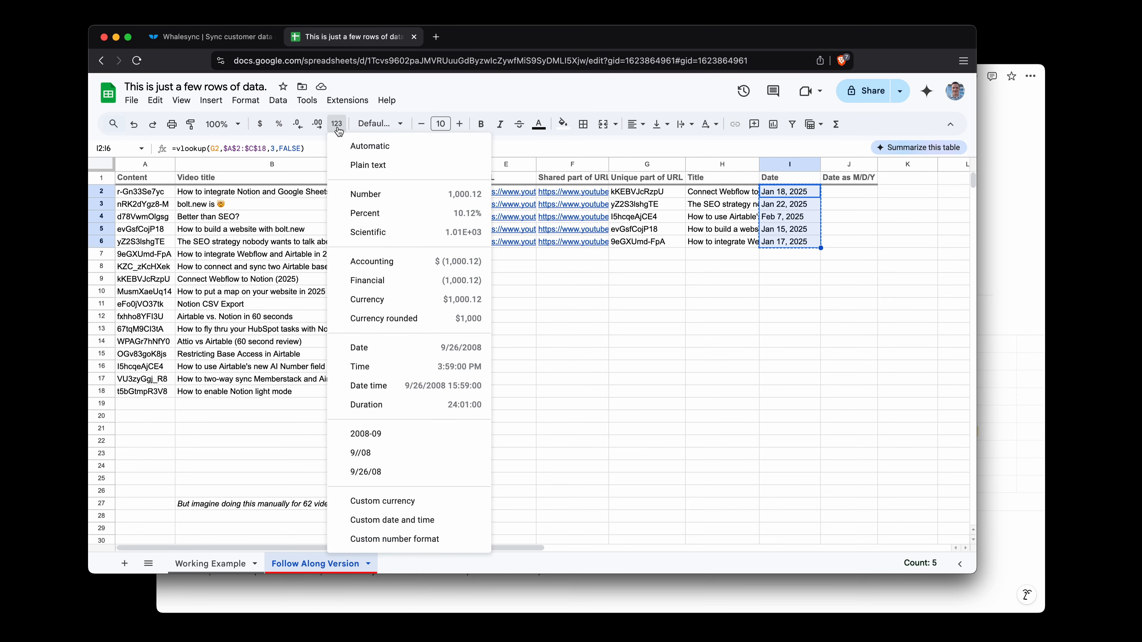
left_click(382, 472)
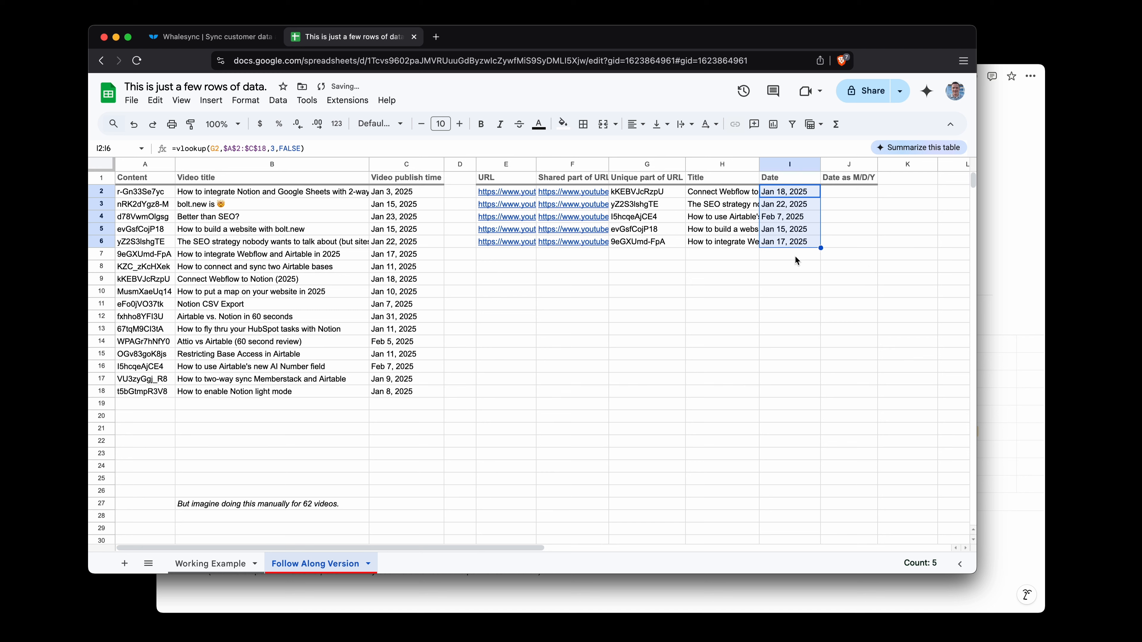
left_click(793, 268)
left_click(394, 194)
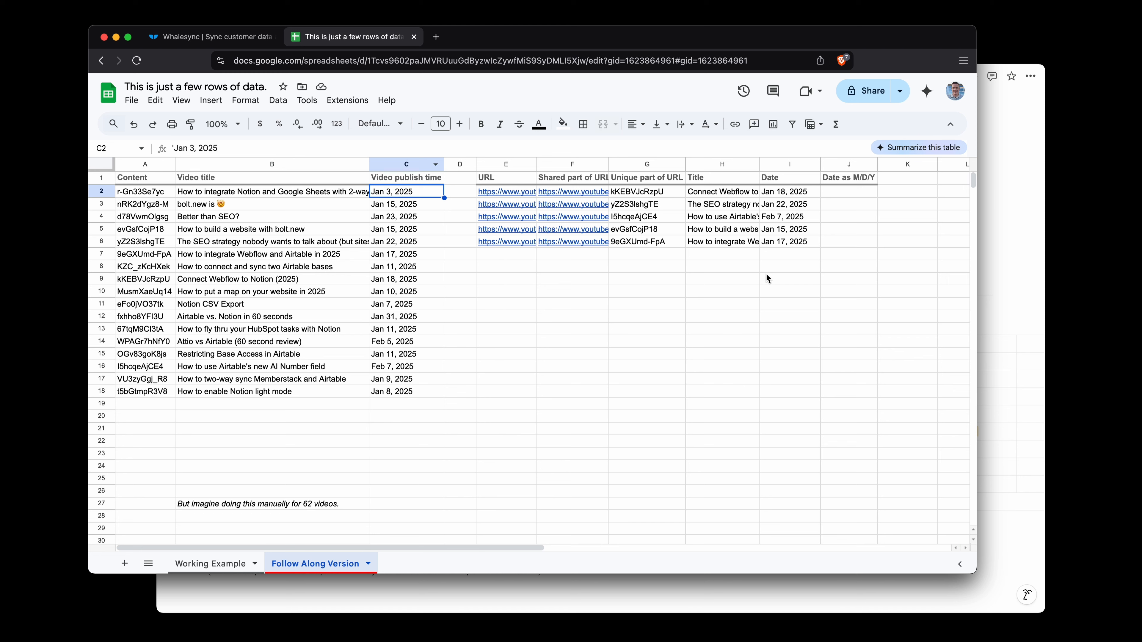
left_click(805, 274)
Copy the dates in I2:I6 and paste them as values only into the Date as M/D/Y column from J2.
left_click_drag(798, 192, 802, 244)
key("super+c")
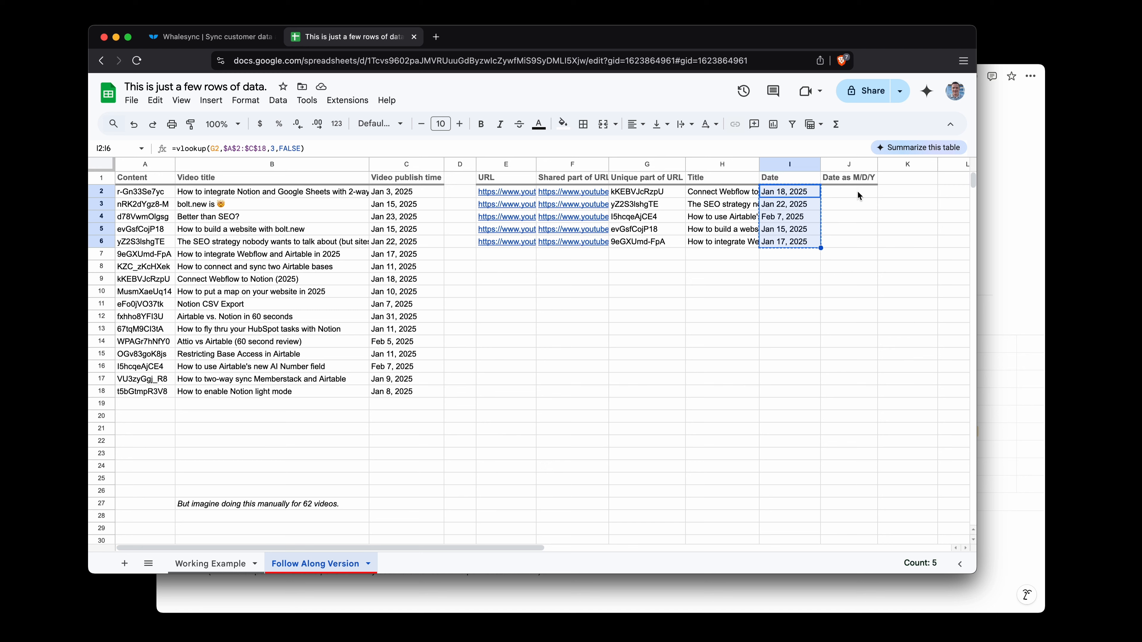
left_click(858, 193)
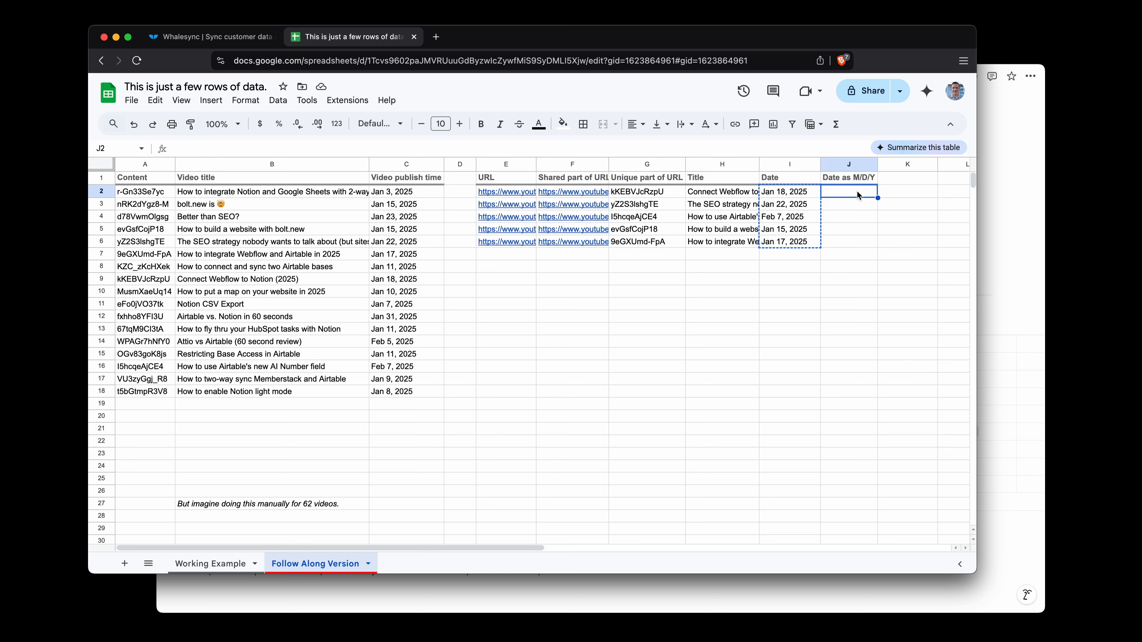
right_click(859, 194)
mouse_move(861, 195)
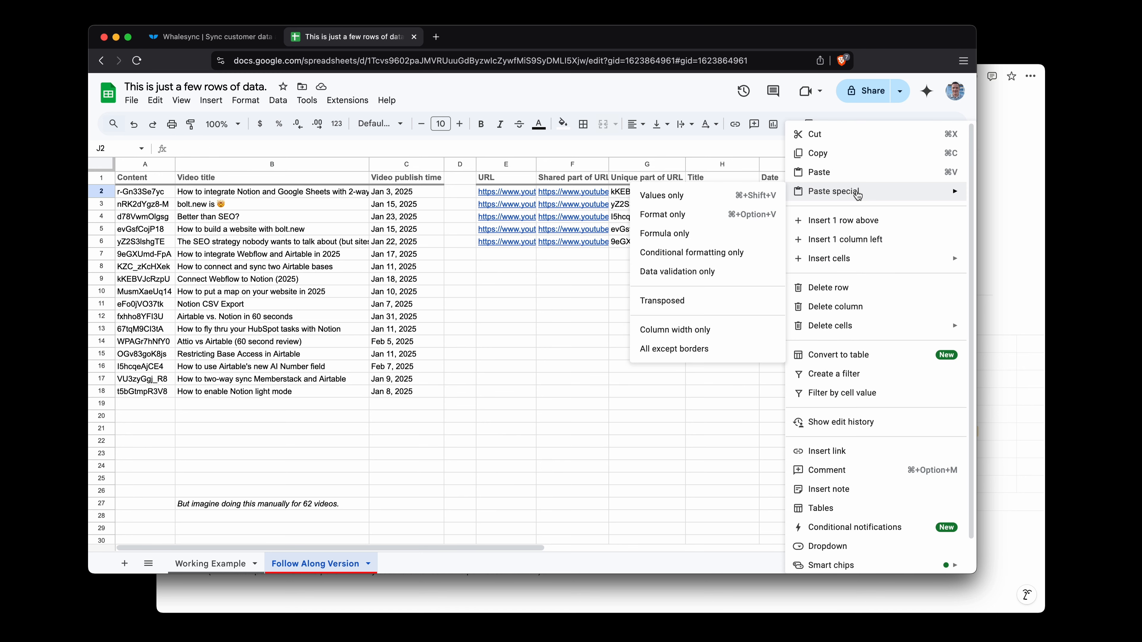
left_click(741, 197)
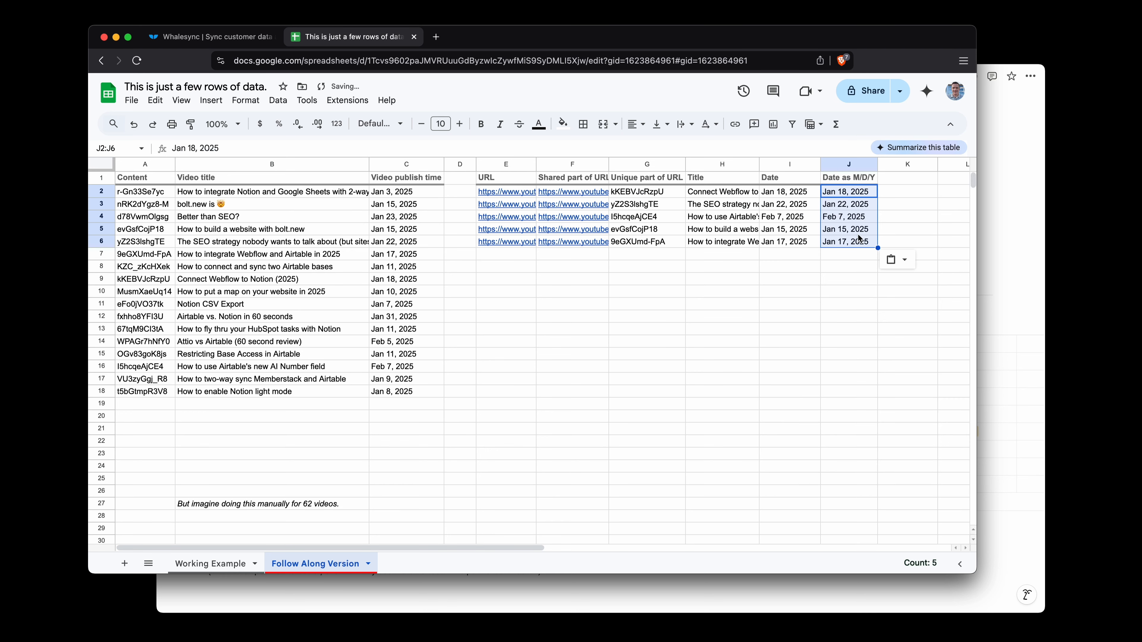
Format the dates in J2:J6 with the 9/26/08 date format.
left_click(850, 195)
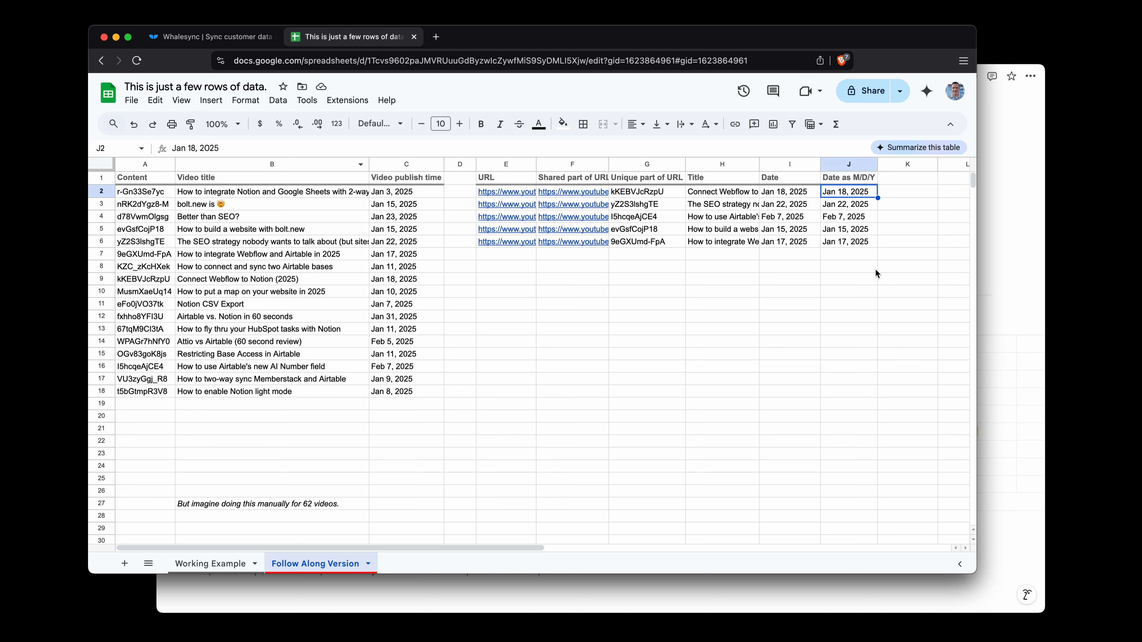
left_click_drag(850, 193, 850, 243)
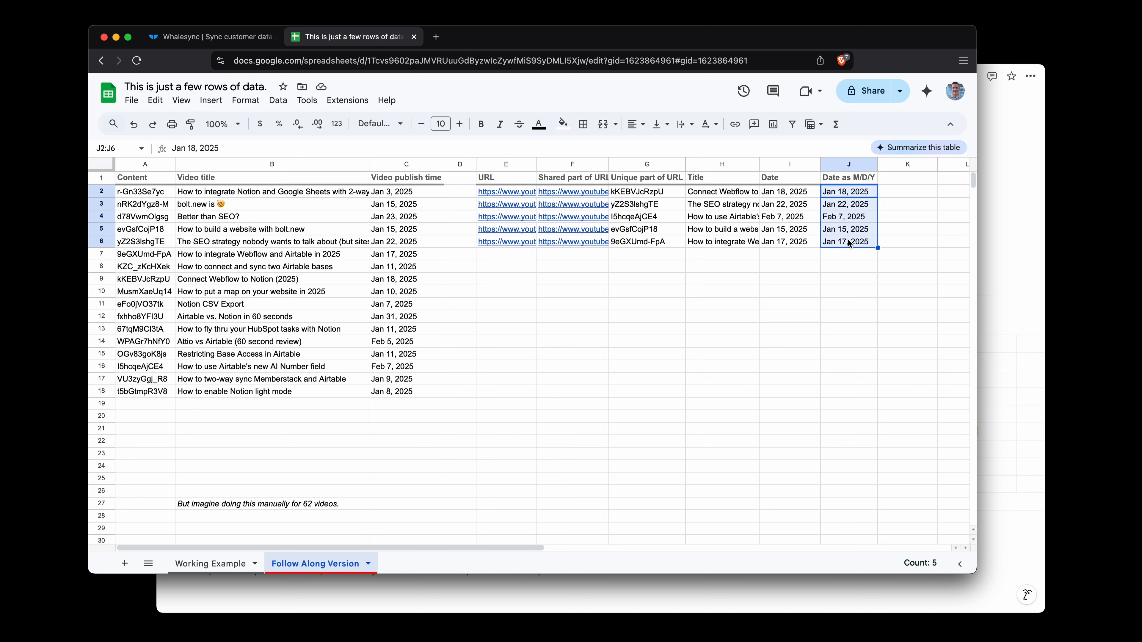
left_click(338, 126)
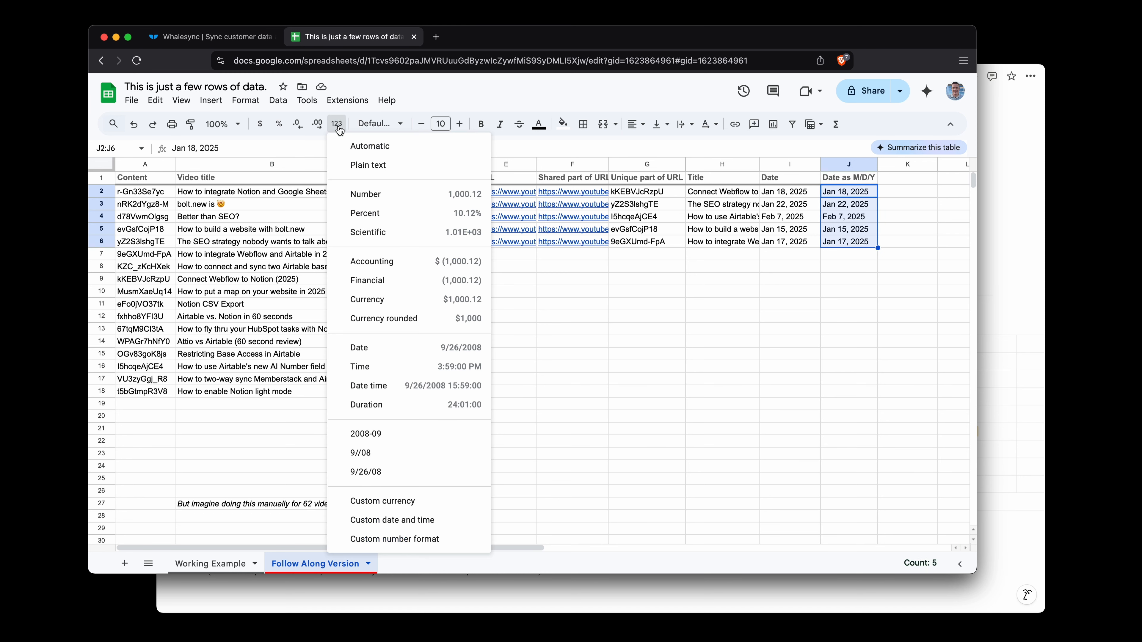
left_click(357, 472)
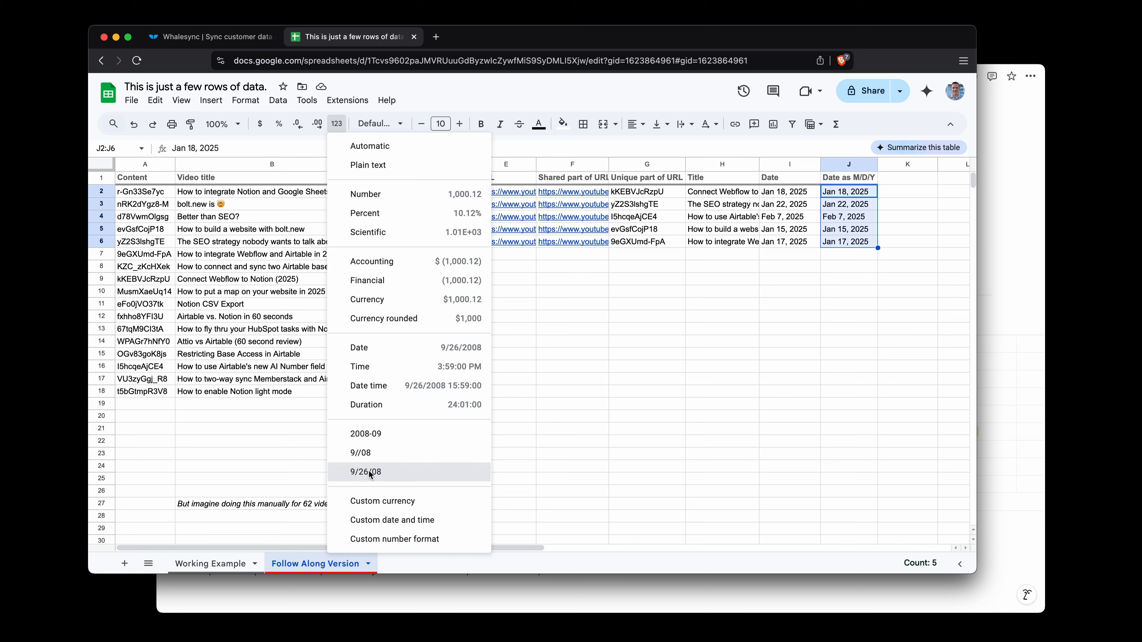
left_click(832, 349)
Copy the formatted dates in J2:J6 and paste them into the first five Published Date cells in Notion.
left_click_drag(854, 193, 857, 243)
key("super+c")
key("super+Tab")
key("super+v")
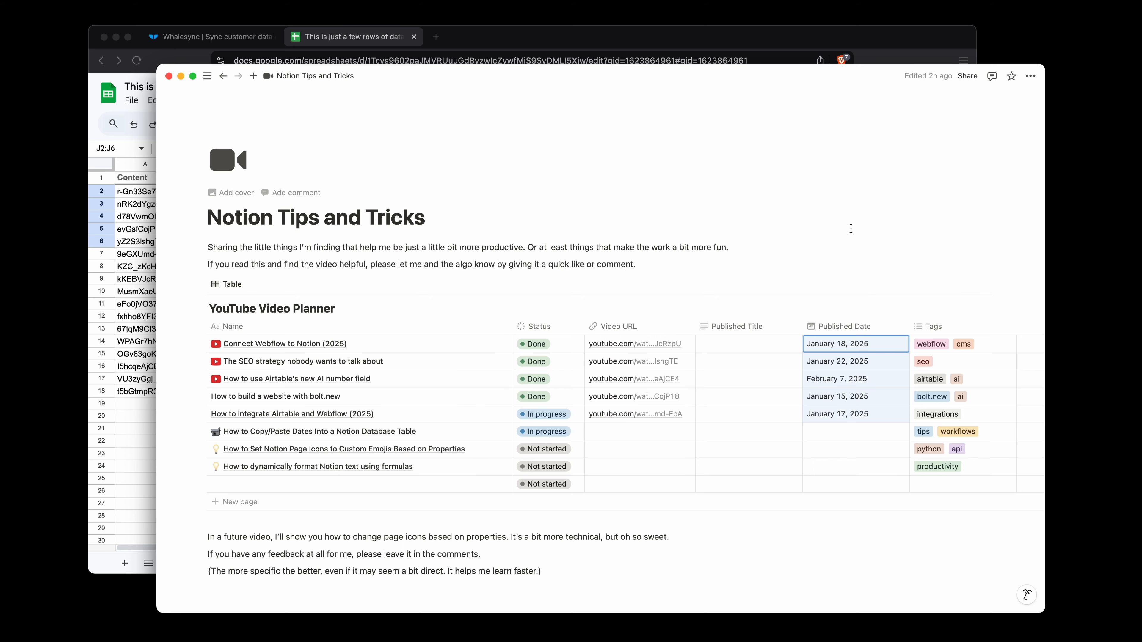
Copy the video titles in H2:H6 from the spreadsheet and paste them into the first five Published Title cells in Notion.
key("super+Tab")
left_click_drag(707, 188, 709, 243)
key("super+c")
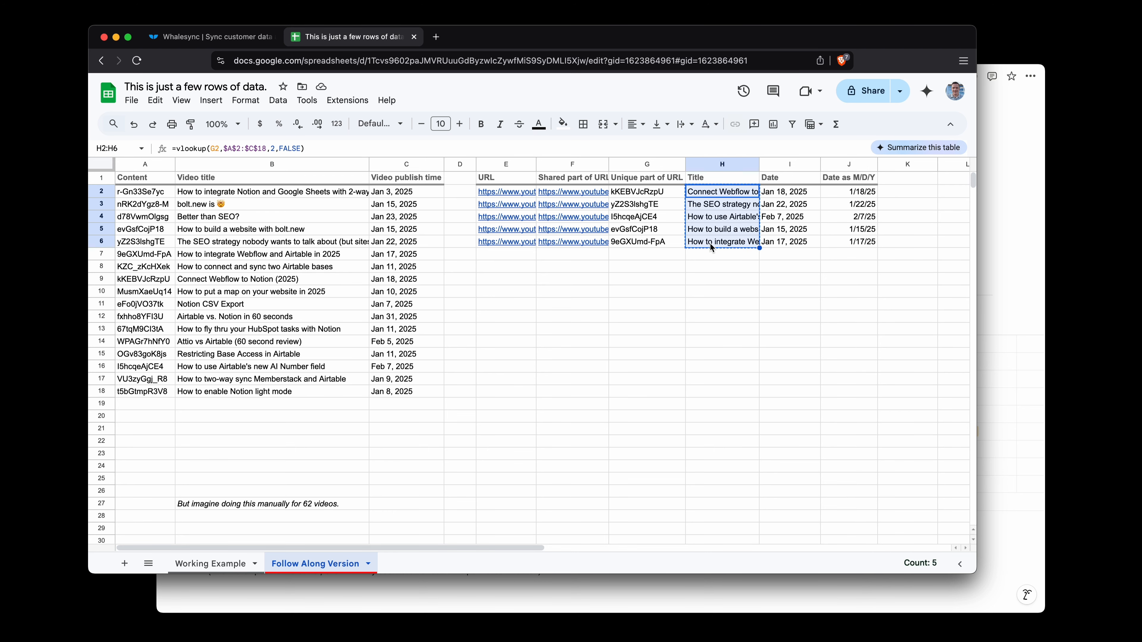
key("super+Tab")
left_click_drag(739, 345, 739, 414)
key("super+v")
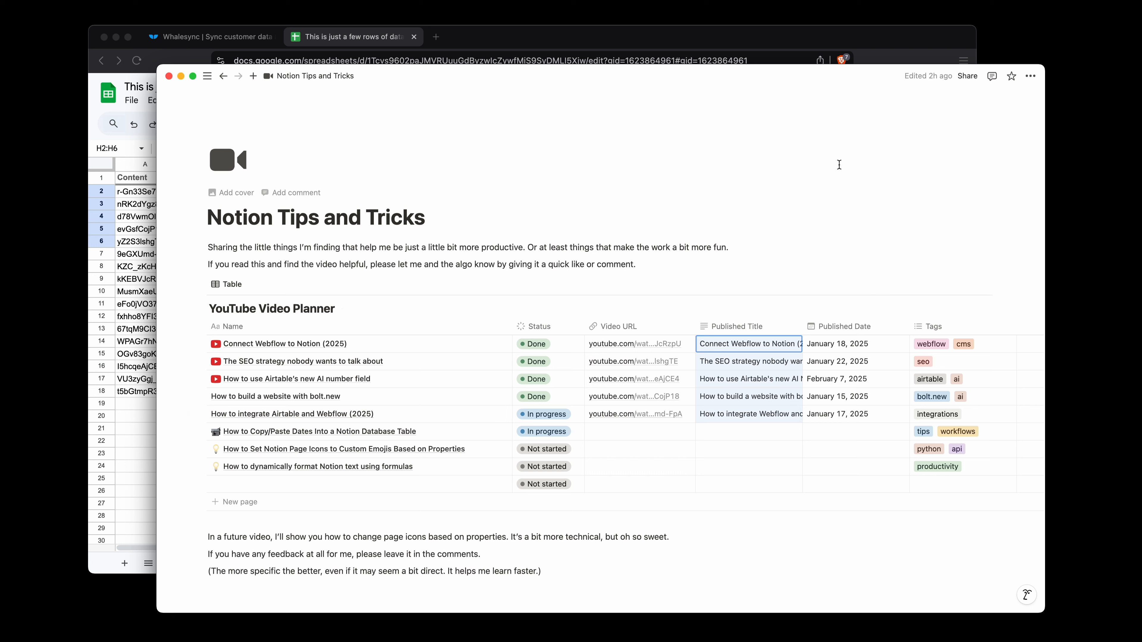
Clear the pasted titles and repaste them from the first Published Title cell, undoing the paste made inside the open cell.
key("BackSpace")
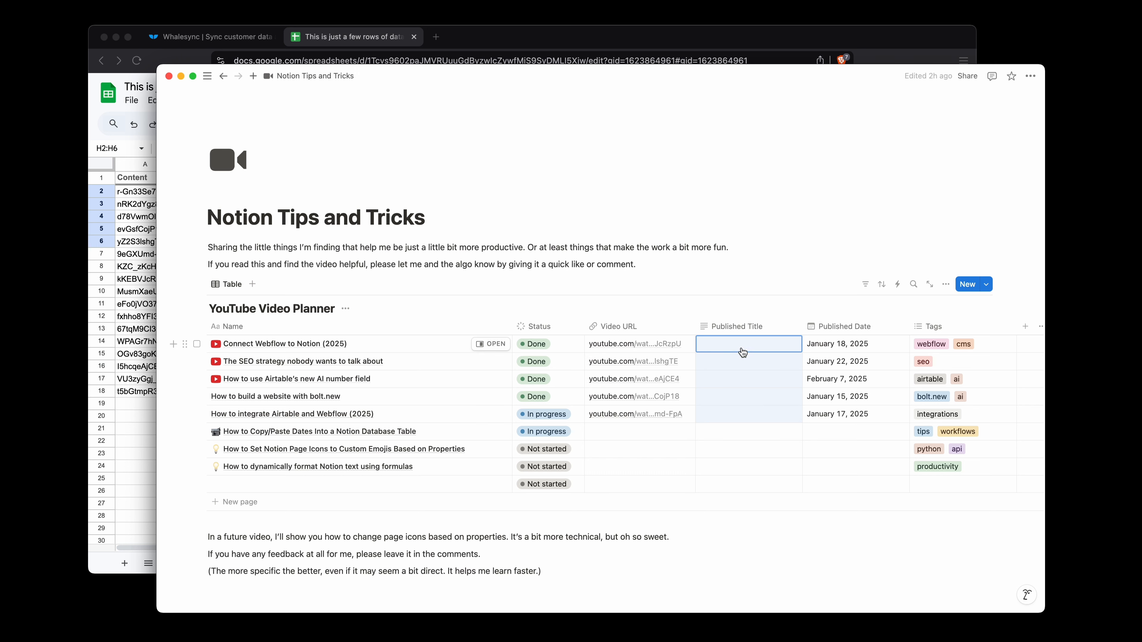
left_click(742, 348)
key("super+v")
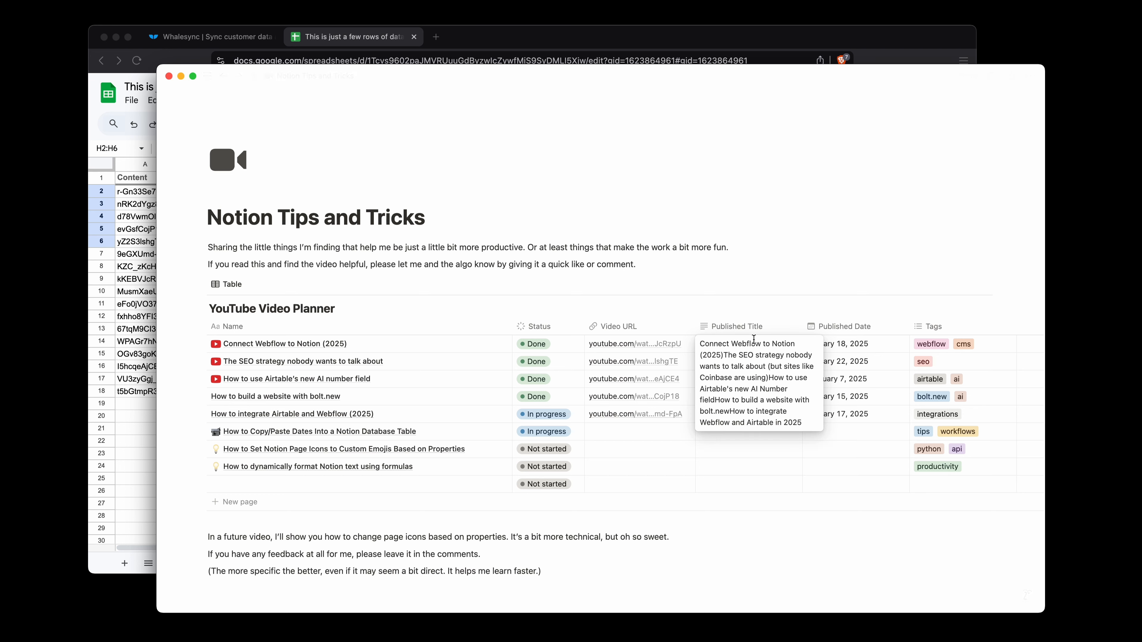
key("super+z")
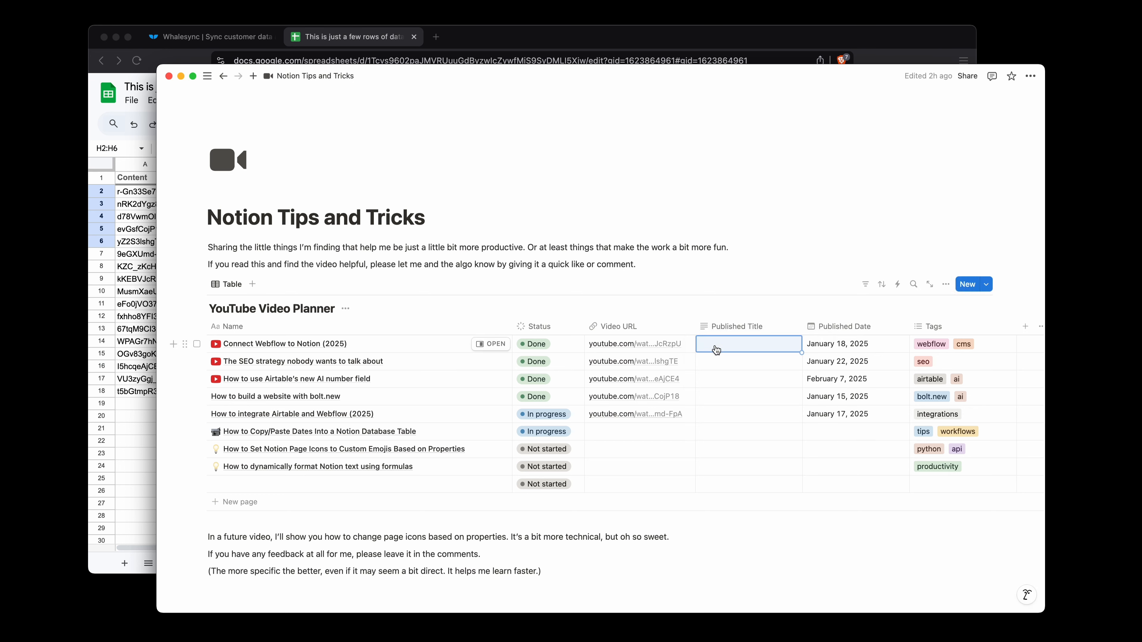
key("super+v")
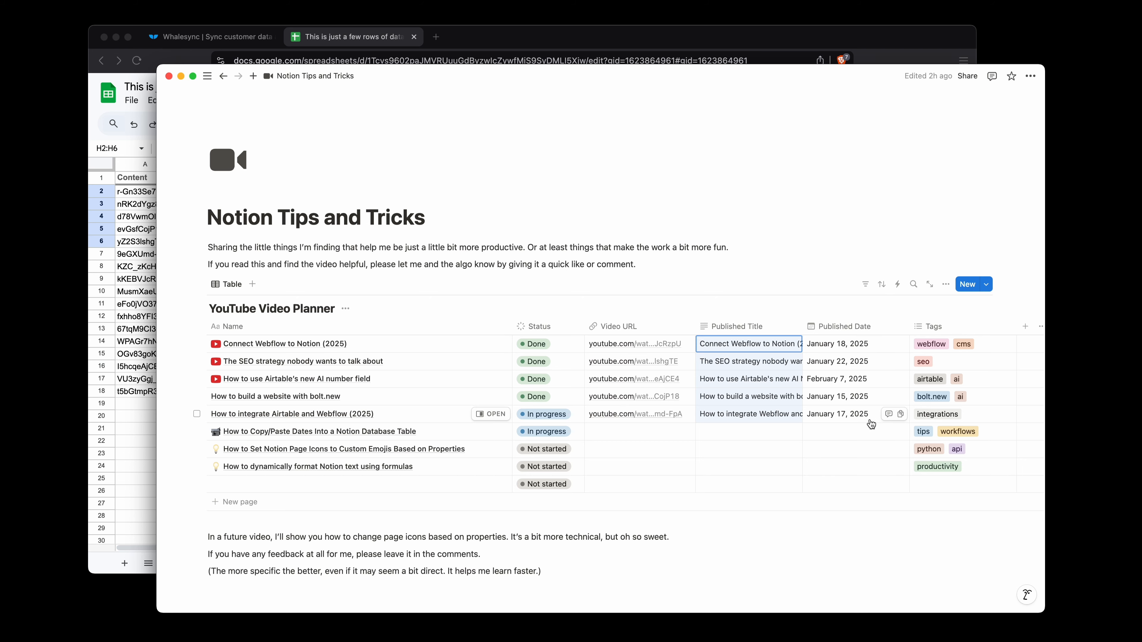
Compare the dates in I2:I6 with the M/D/Y dates in J2:J6 in the spreadsheet.
key("super+Tab")
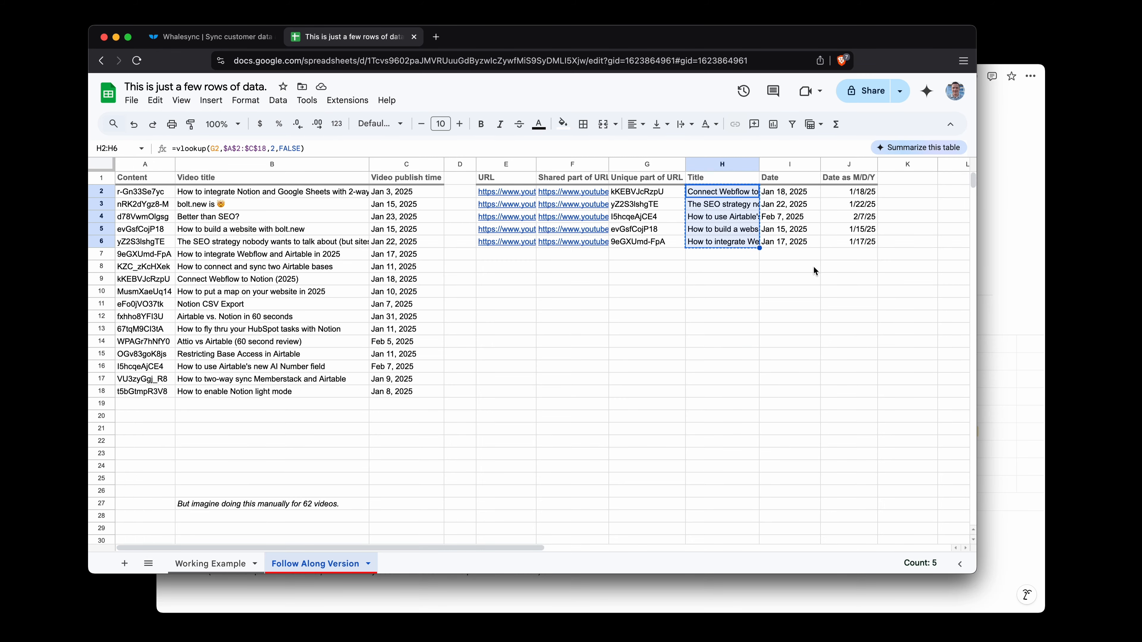
left_click_drag(797, 191, 798, 243)
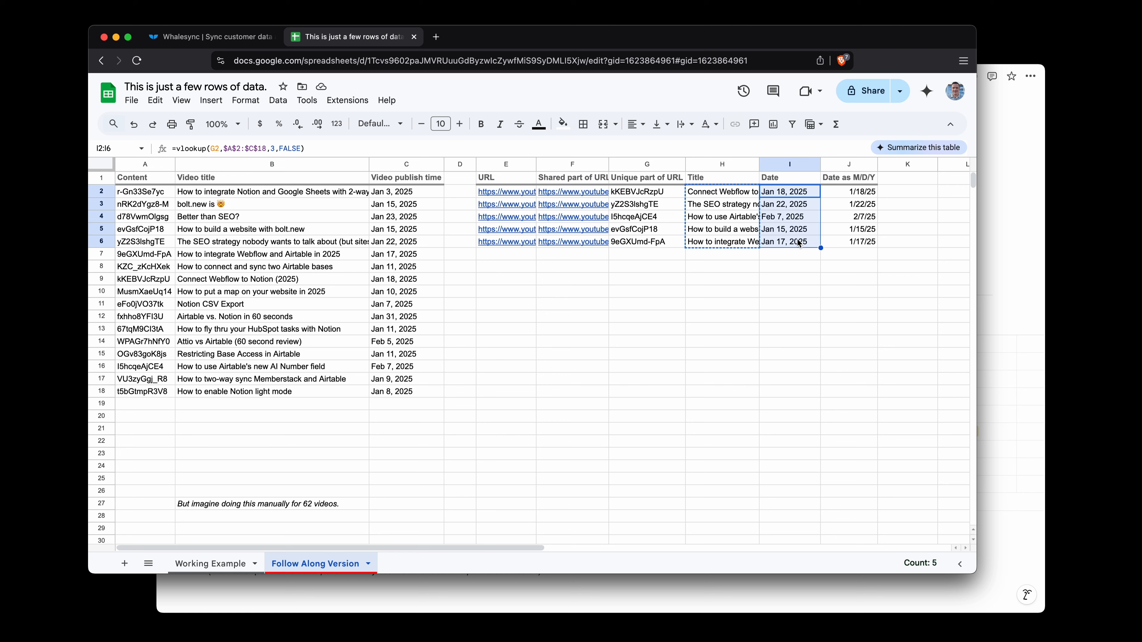
left_click_drag(849, 193, 847, 241)
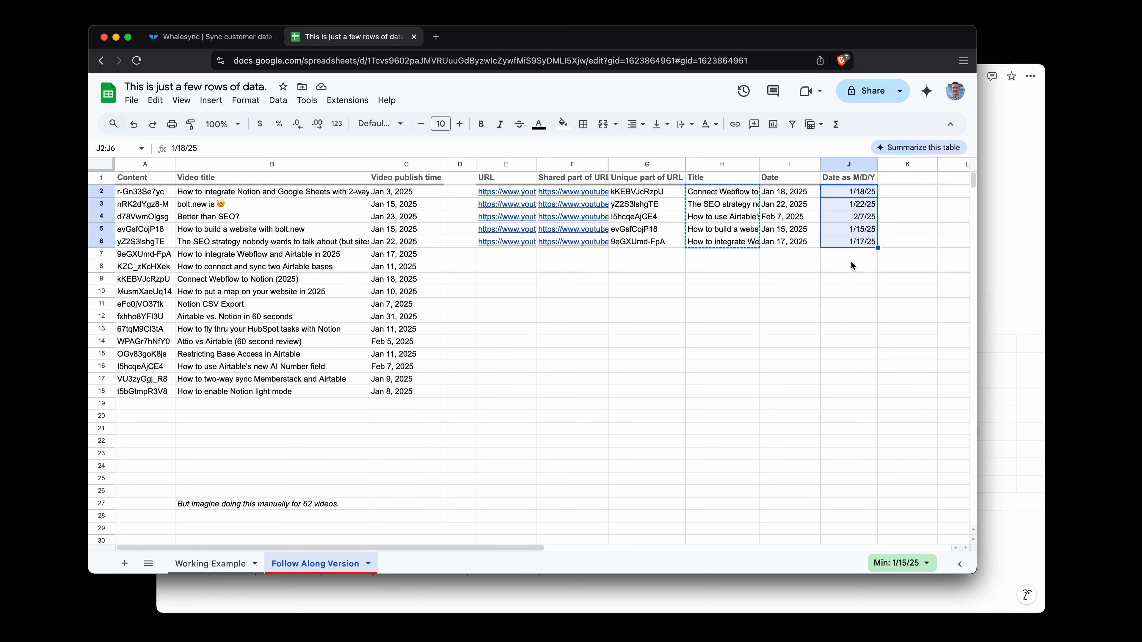
Examine the date picker of the Published Date cell for "How to Copy/Paste Dates Into a Notion Database Table" in Notion, leaving it empty.
key("super+Tab")
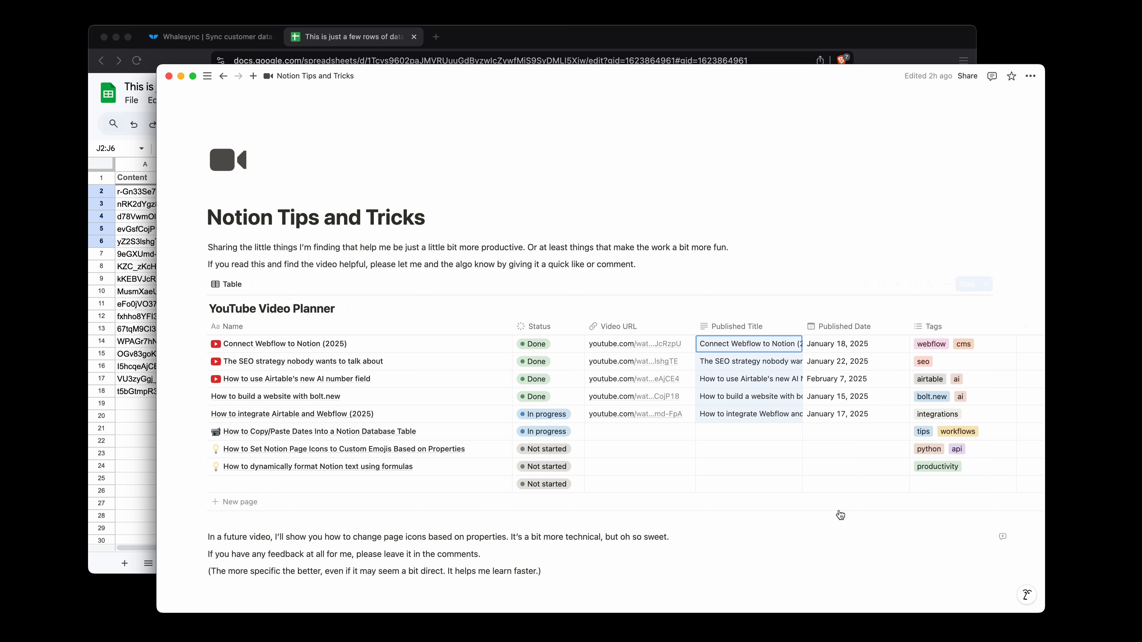
left_click(835, 435)
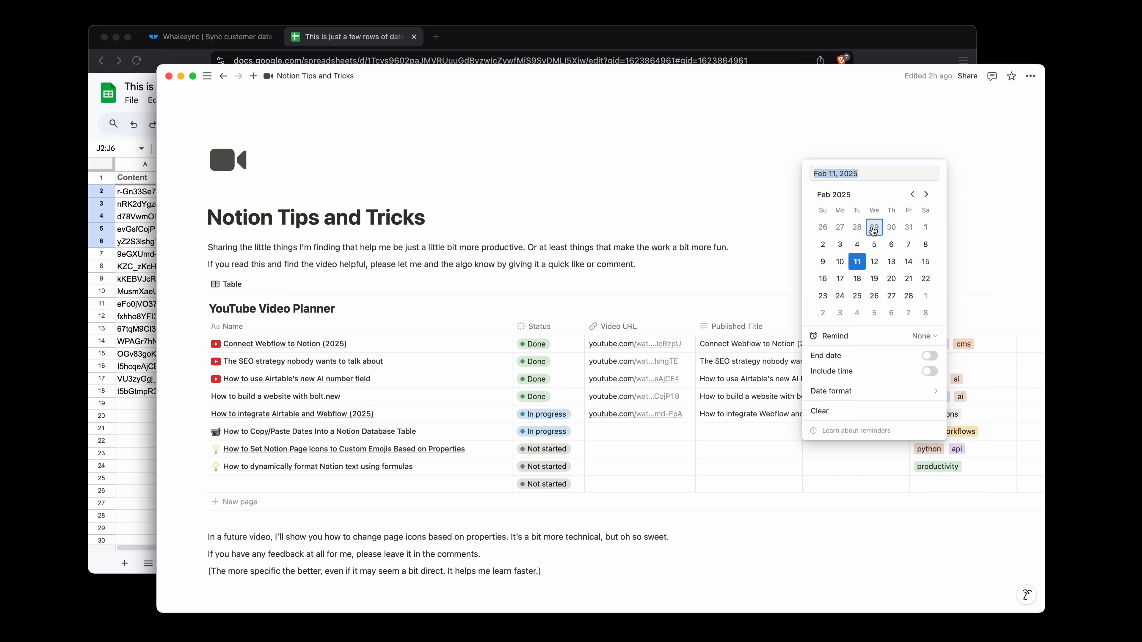
key("Escape")
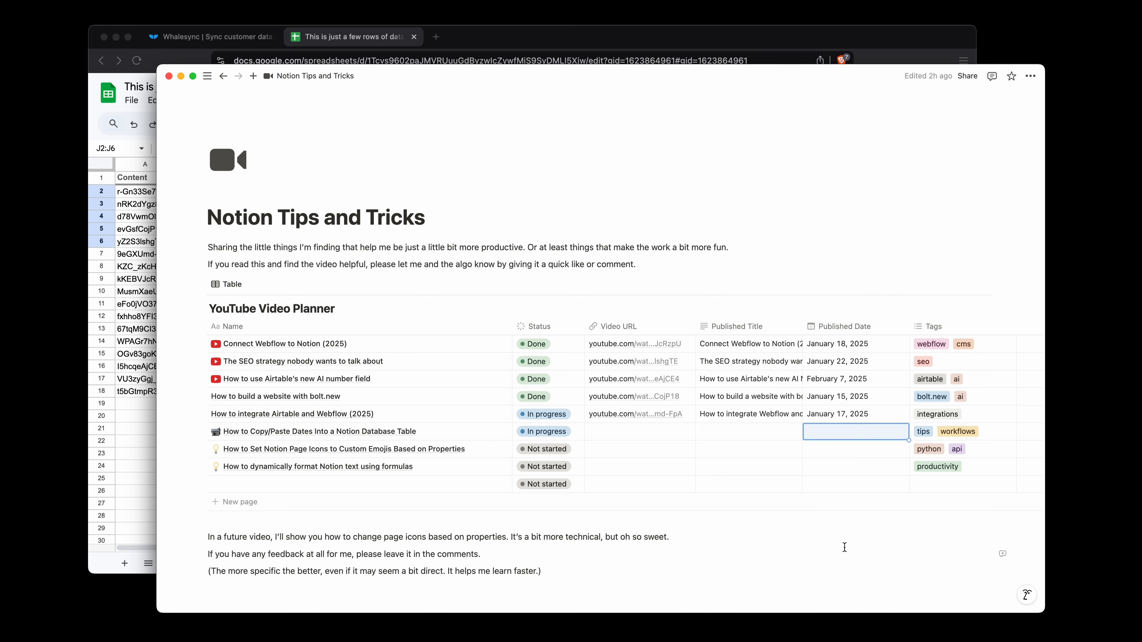
key("super+Tab")
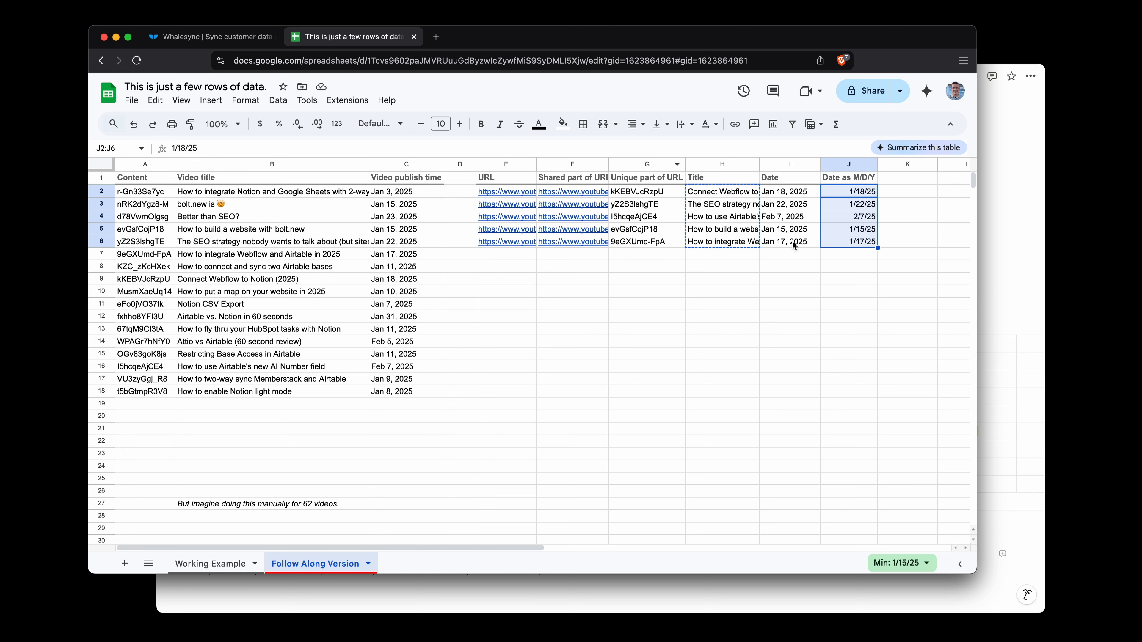
key("super+Tab")
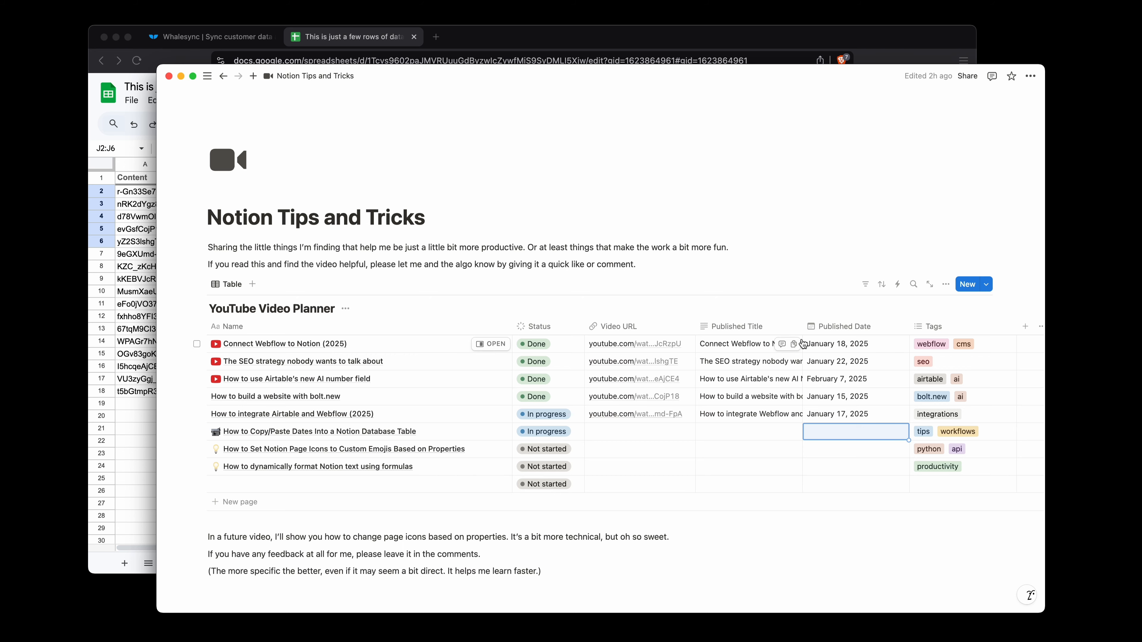
key("super+Tab")
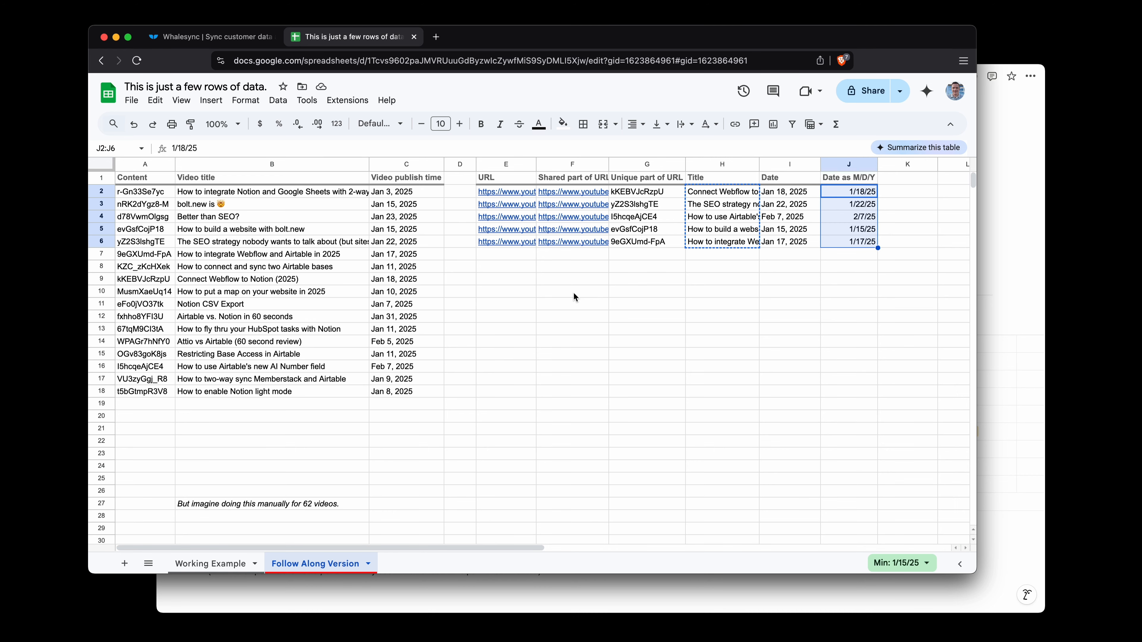
key("super+Tab")
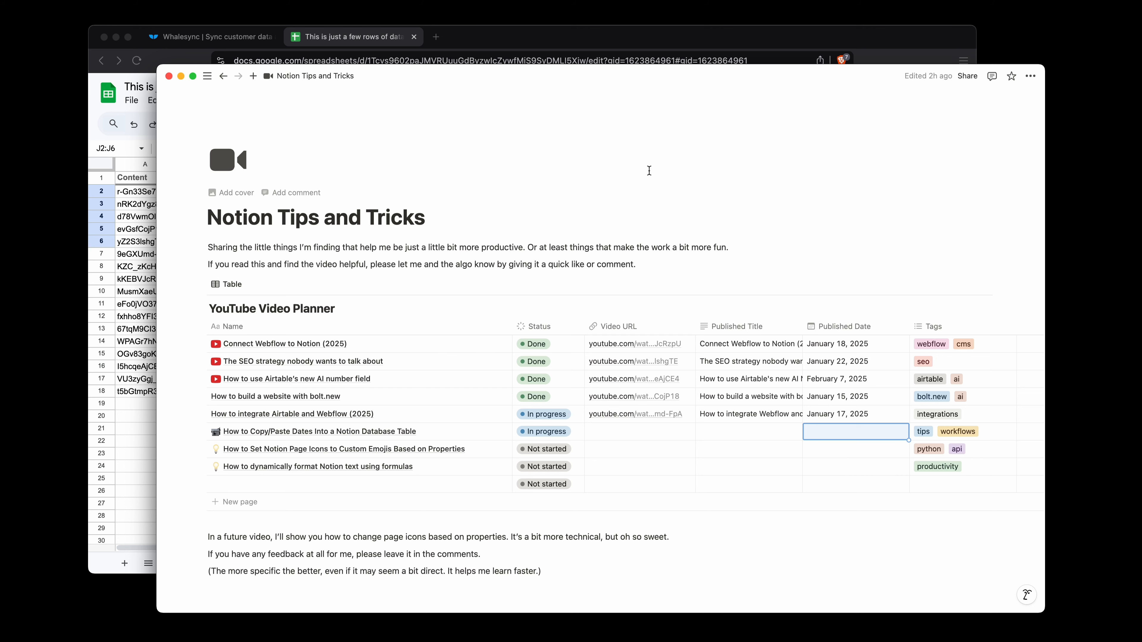
Look through the Whalesync home page for its two-way sync features, use cases and setup process, and return to its beginning.
left_click(225, 38)
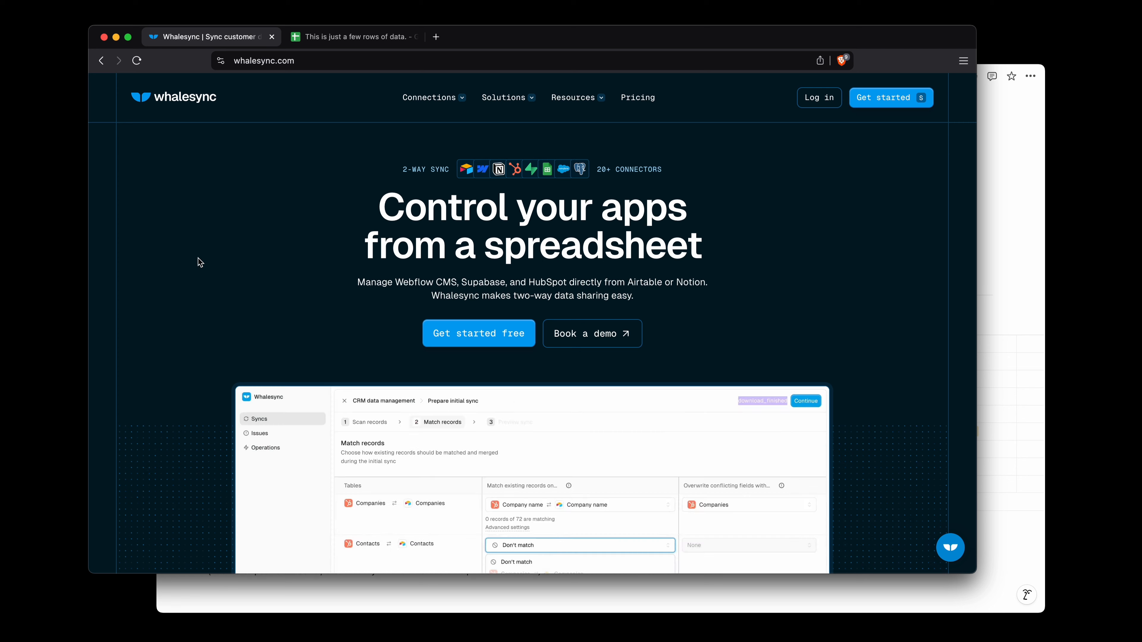
scroll(198, 259, "down", 7)
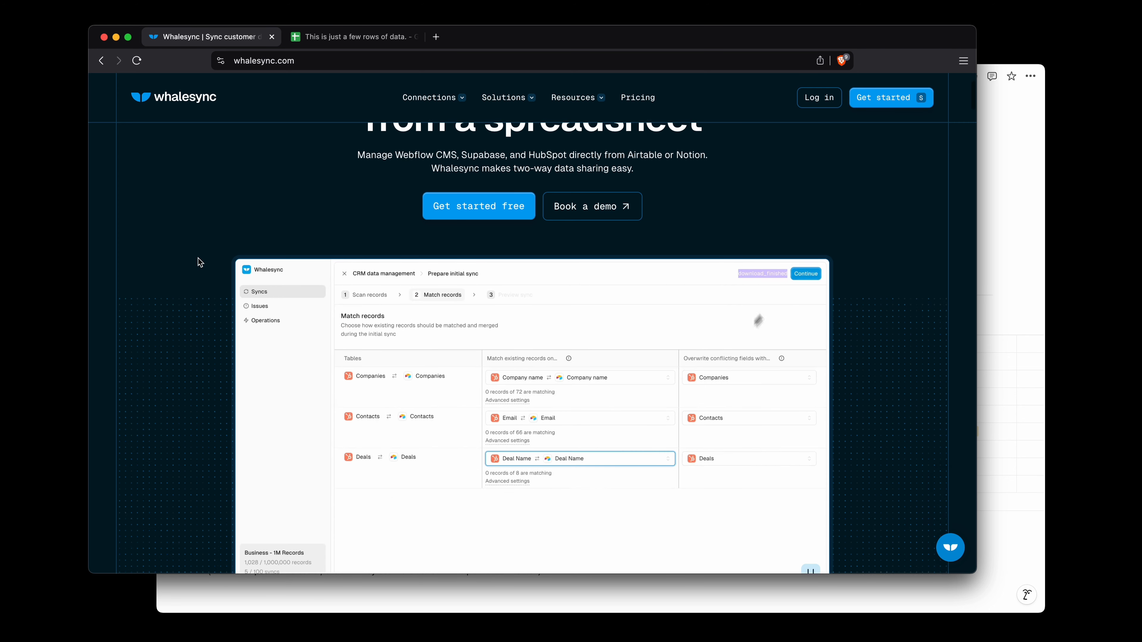
scroll(198, 258, "down", 5)
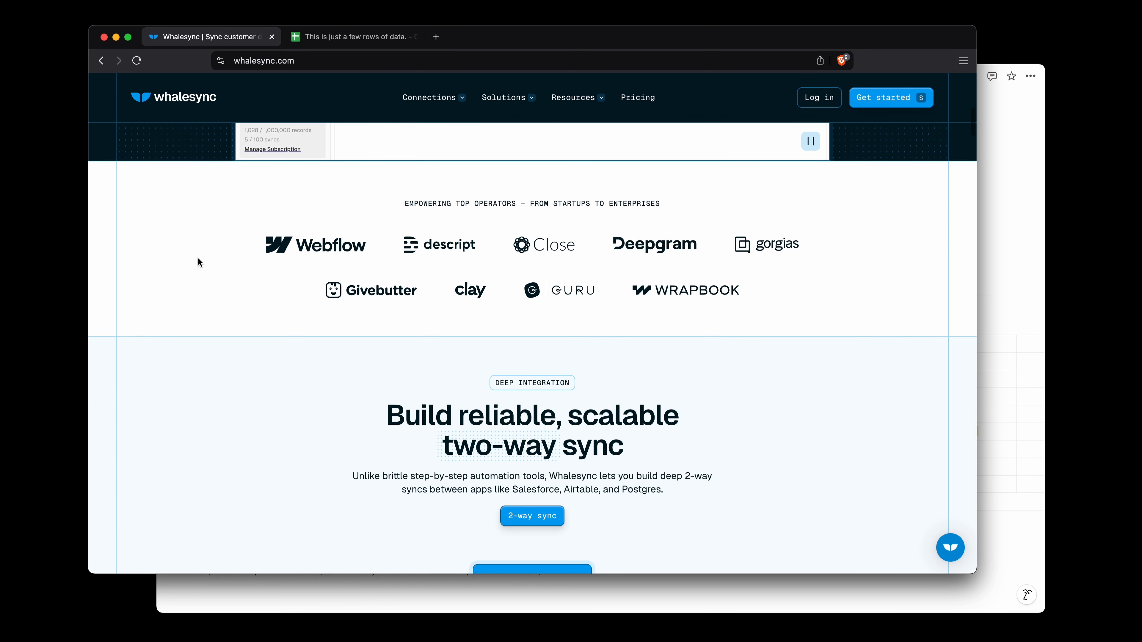
scroll(198, 262, "down", 5)
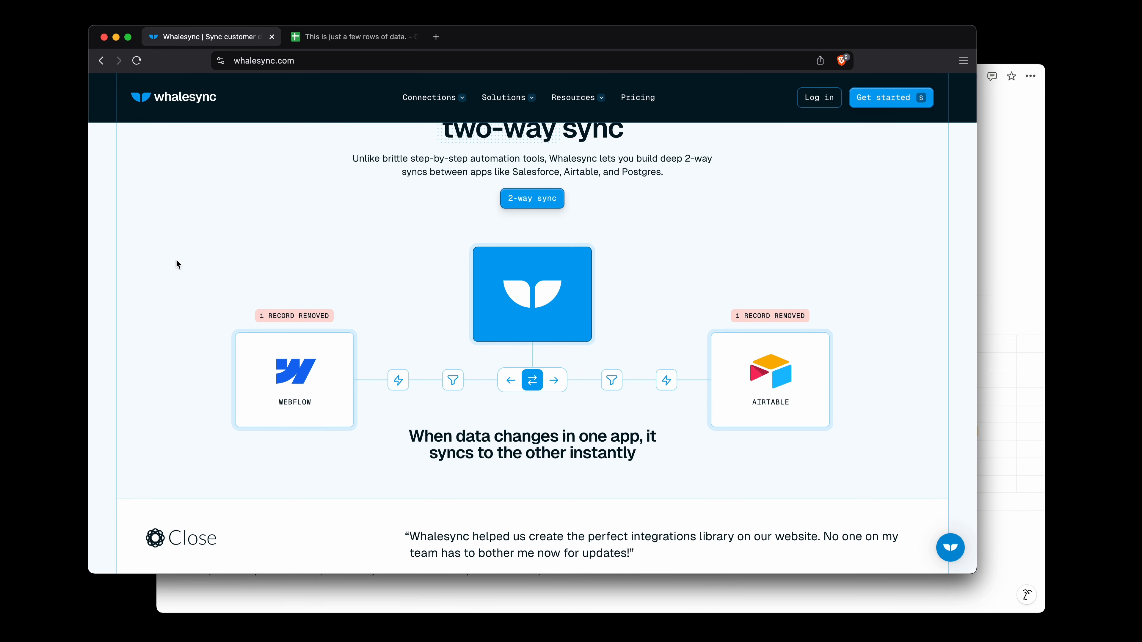
scroll(176, 261, "down", 1)
scroll(176, 260, "down", 15)
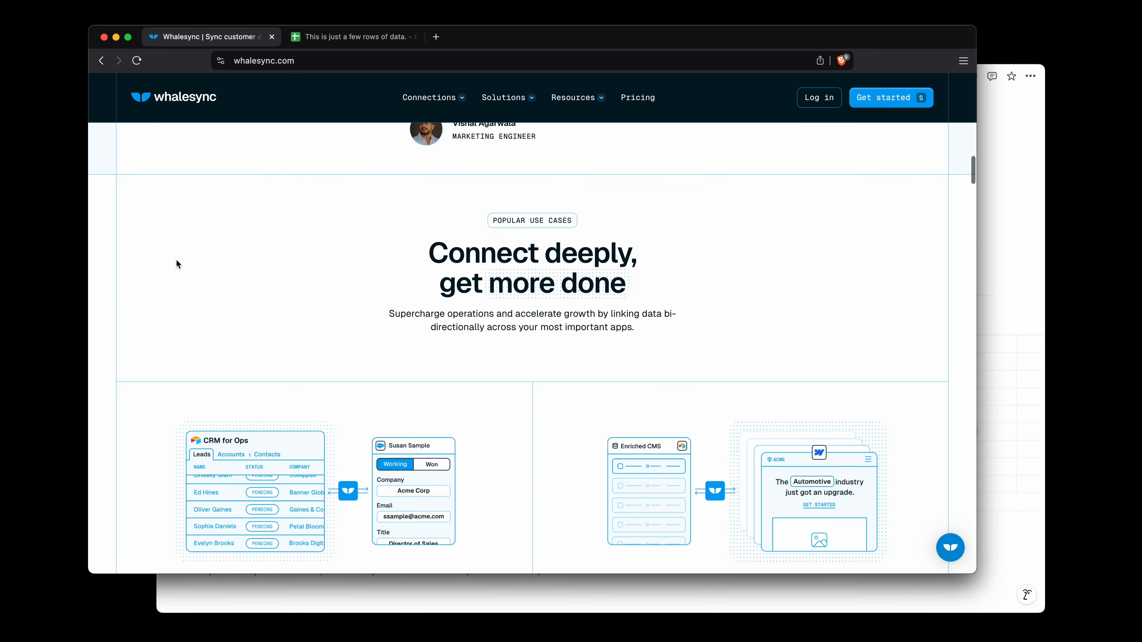
scroll(176, 260, "down", 6)
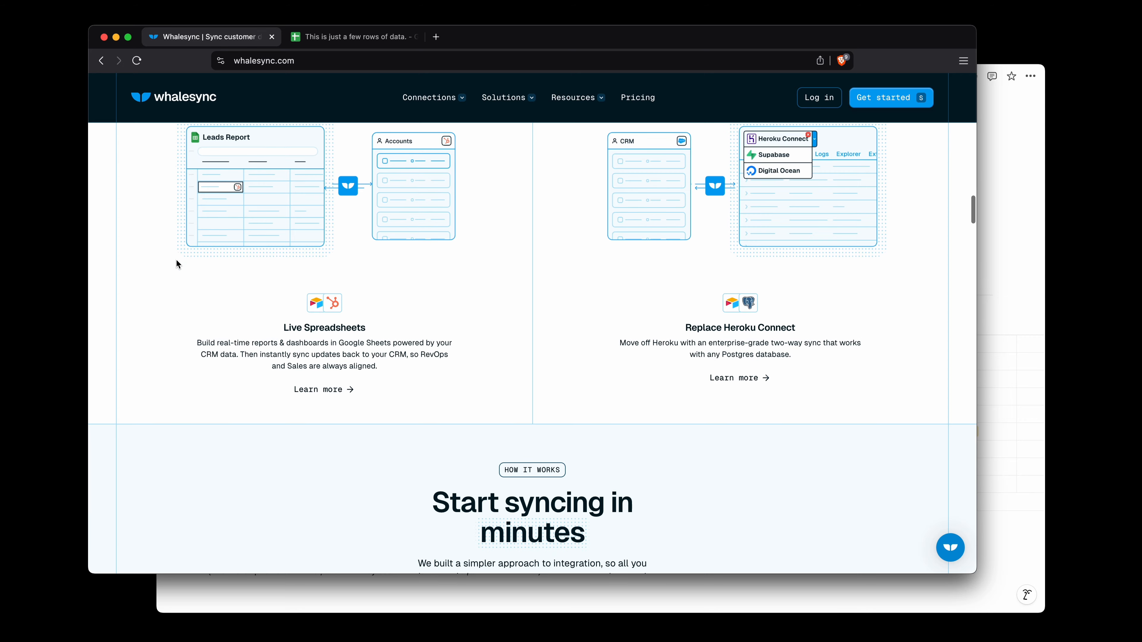
scroll(176, 259, "down", 7)
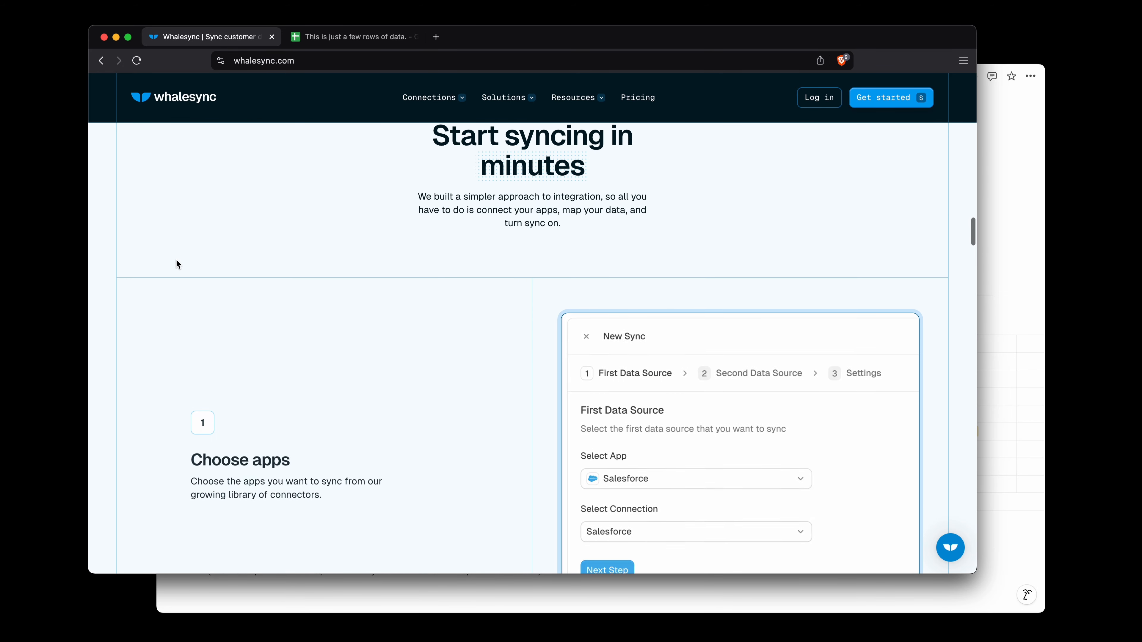
scroll(176, 259, "up", 20)
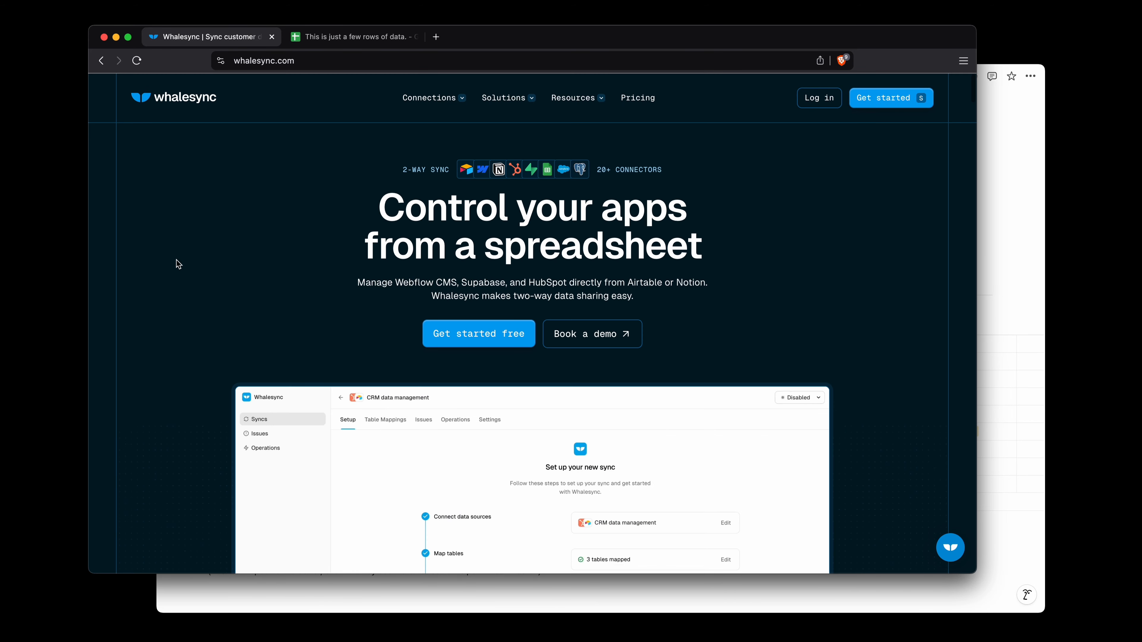